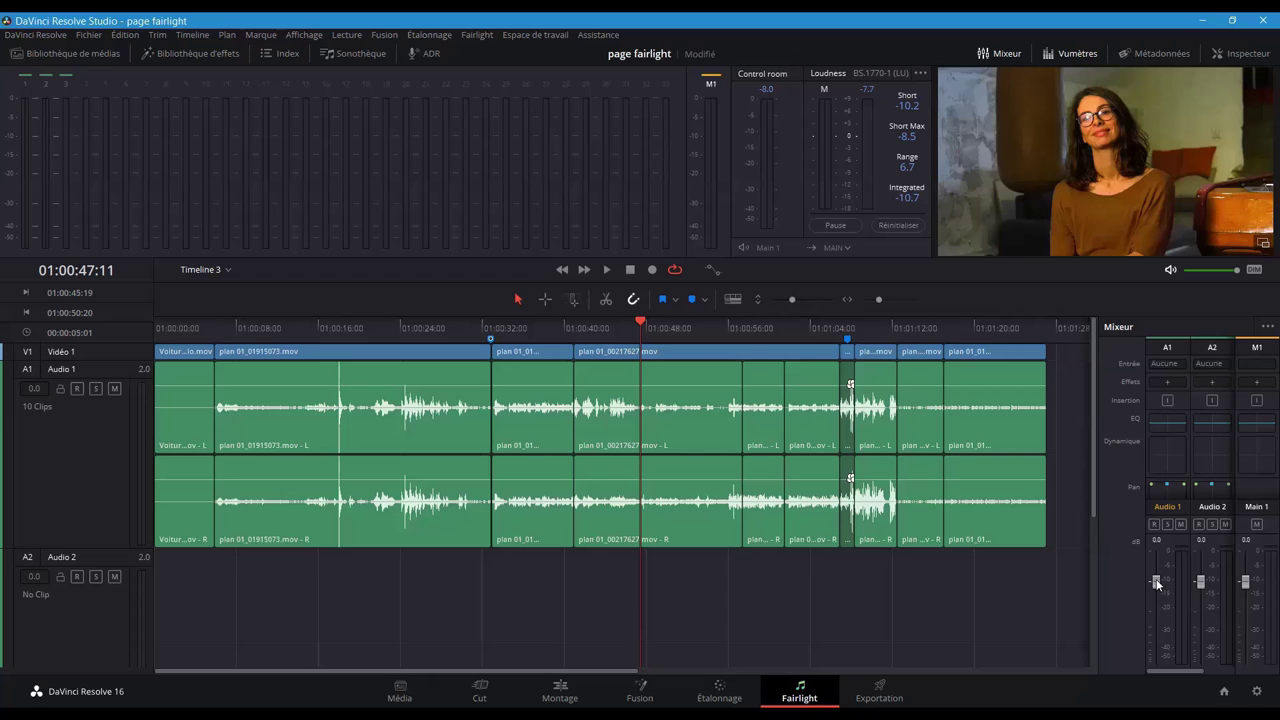
- Play the timeline from the cut at 01:00:32:22, try raising the Audio 1 track fader to +10 during playback, and reset it
key("shift+Up")
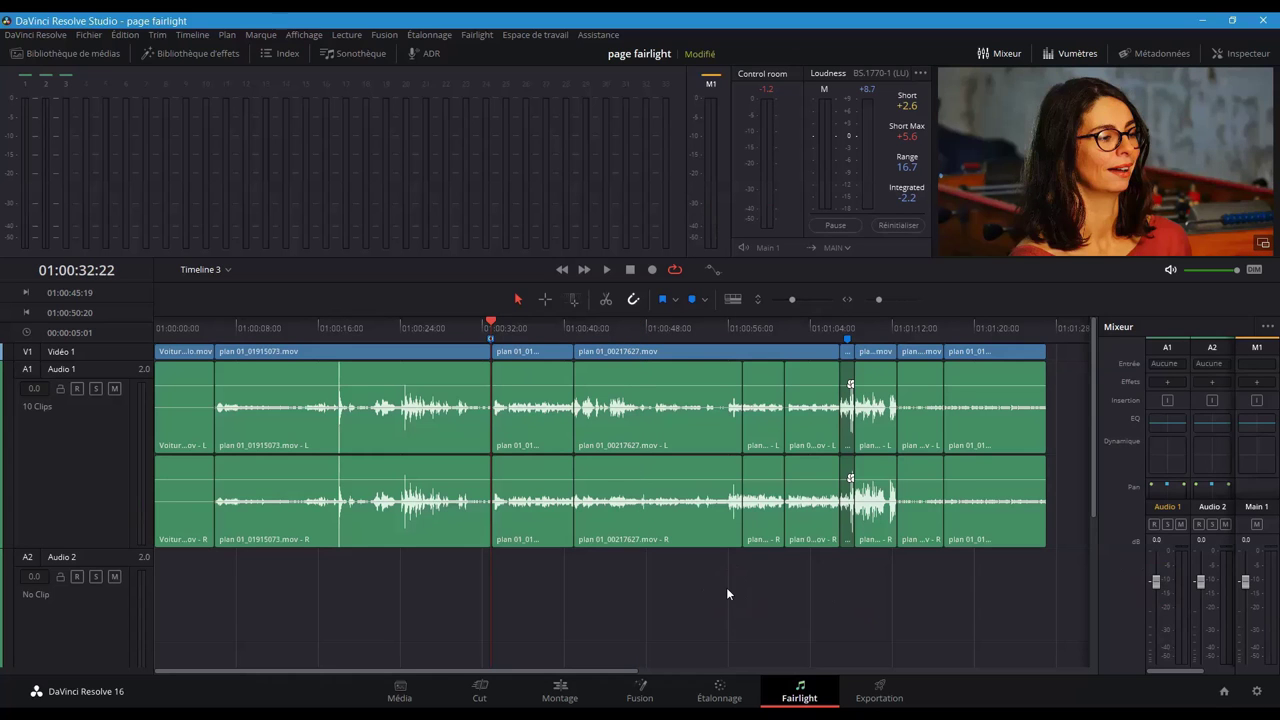
key("space")
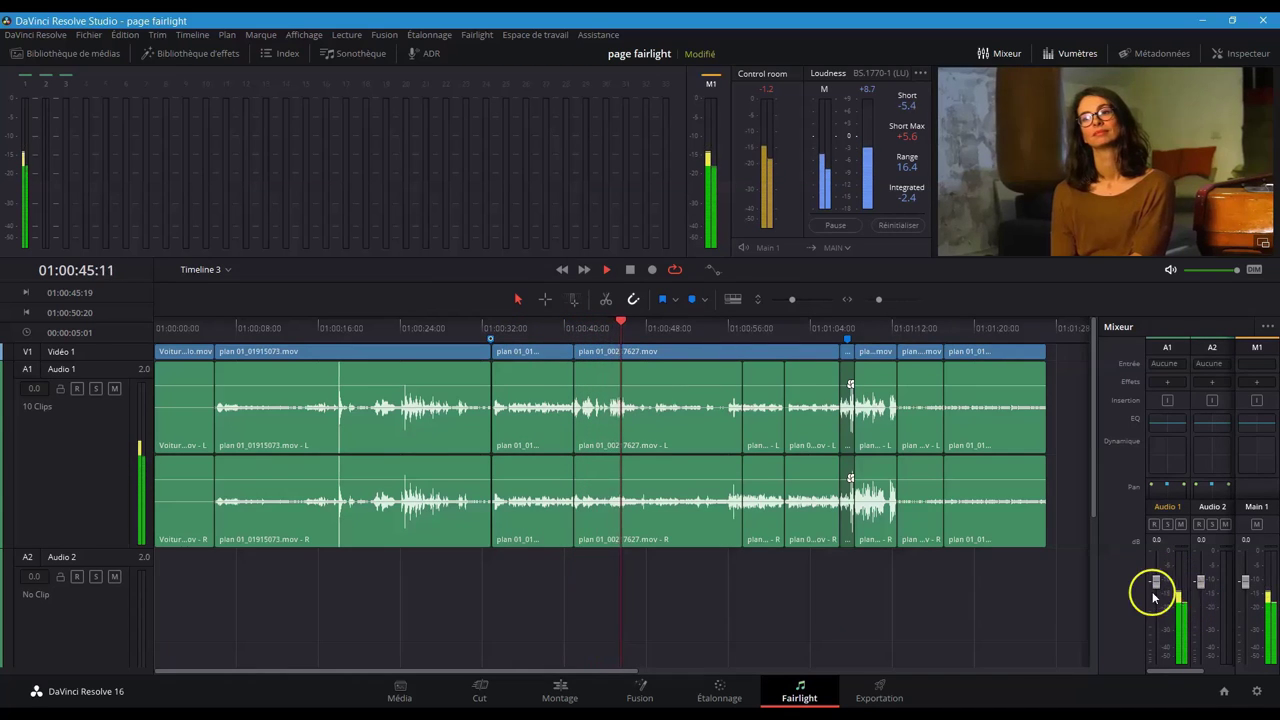
left_click_drag(1154, 583, 1156, 548)
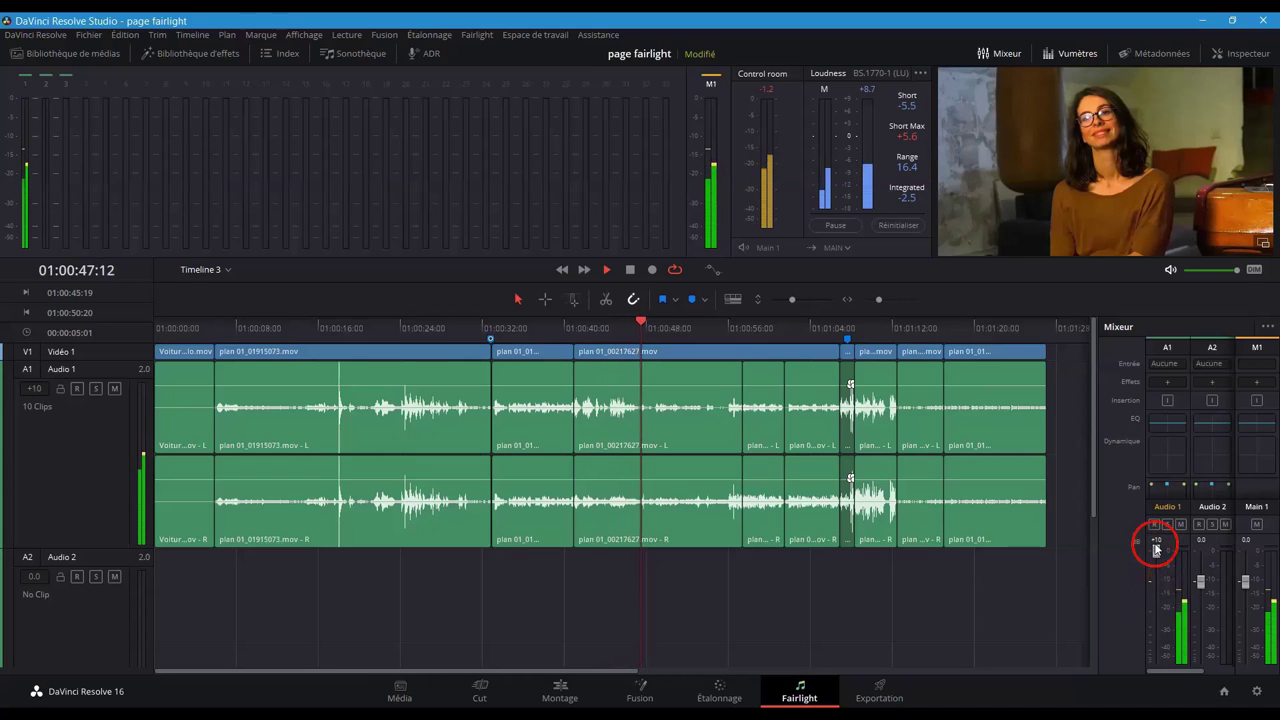
key("space")
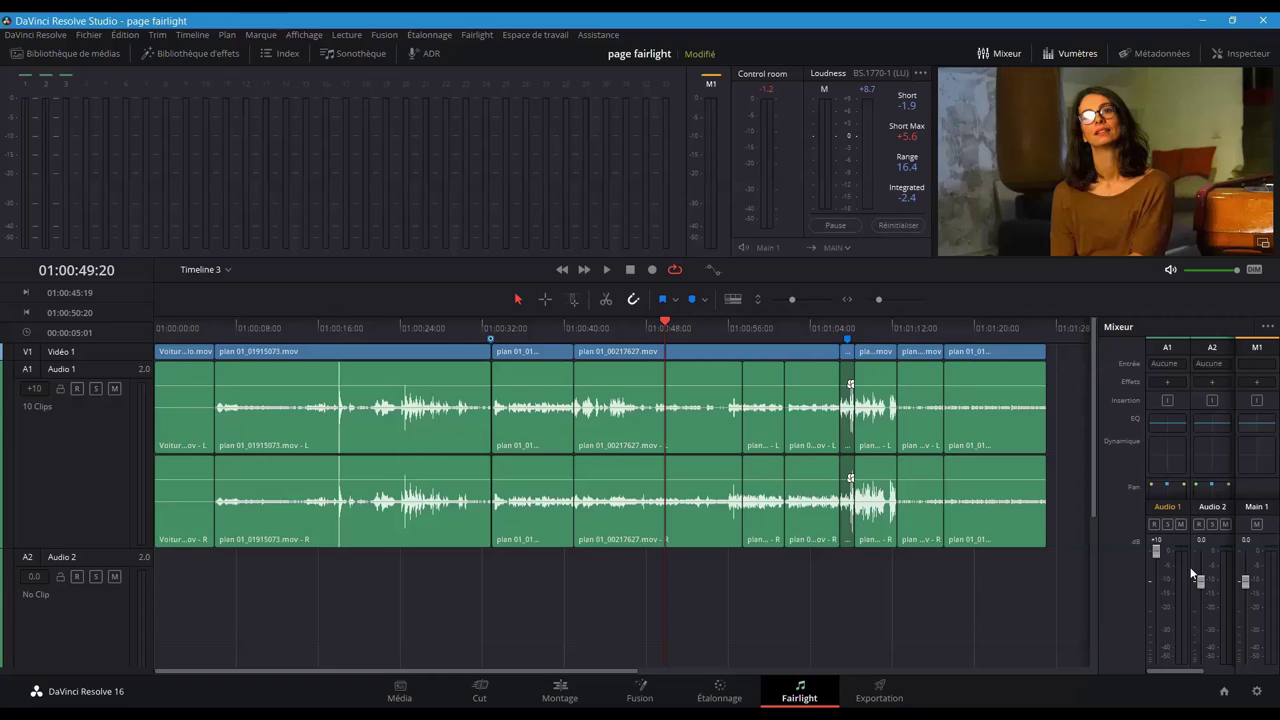
left_click(1138, 582)
- Select the range of the short Audio 1 clip from 01:00:57:08 to 01:01:01:10 and play it in a loop
left_click(760, 410)
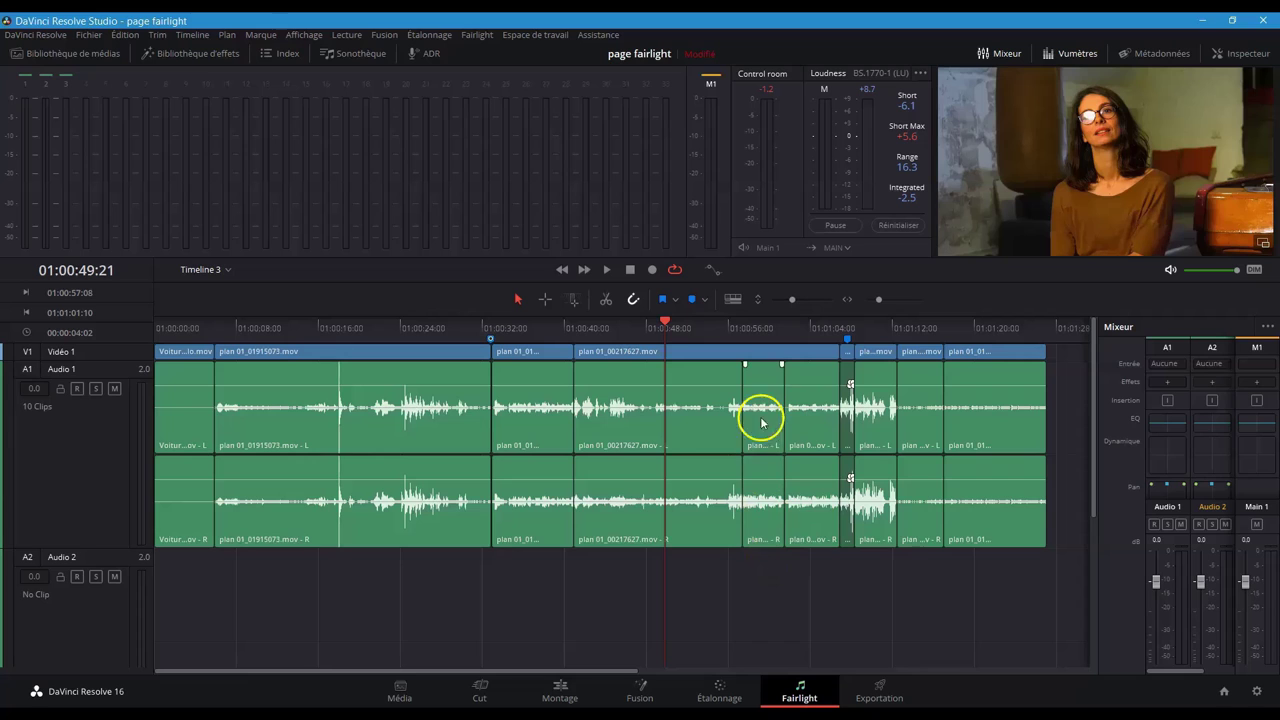
key("r")
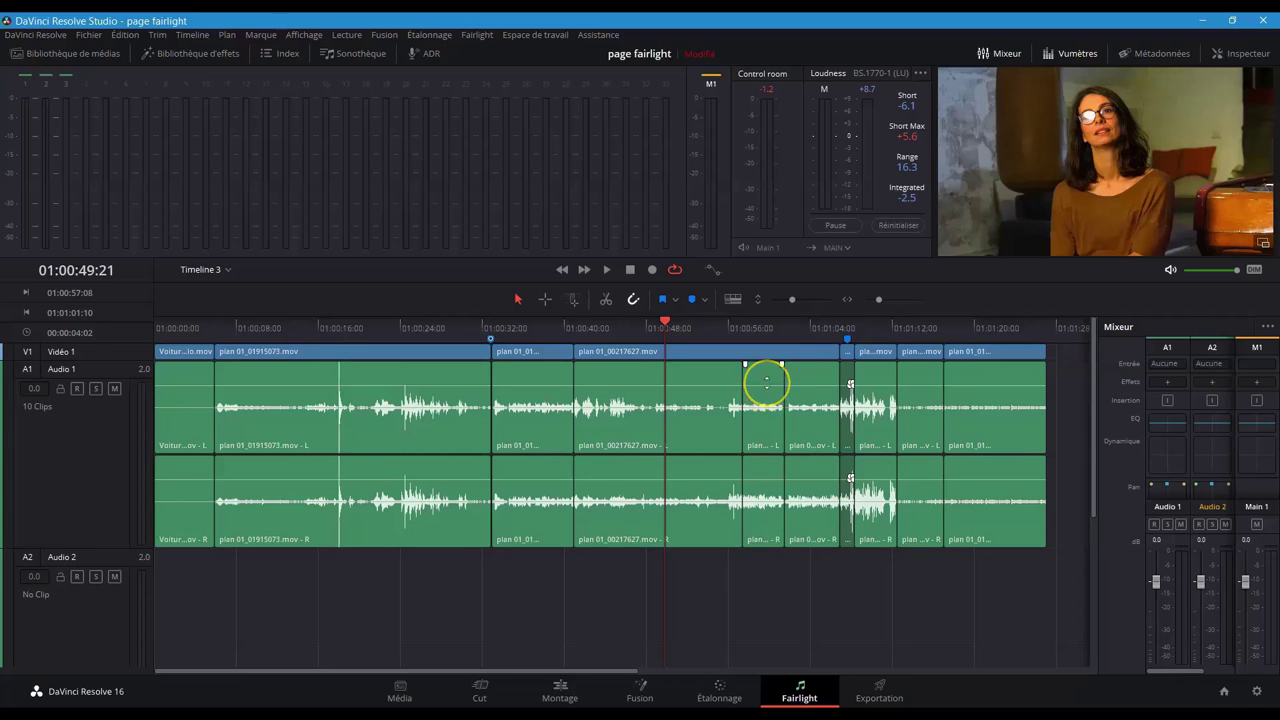
left_click(766, 378)
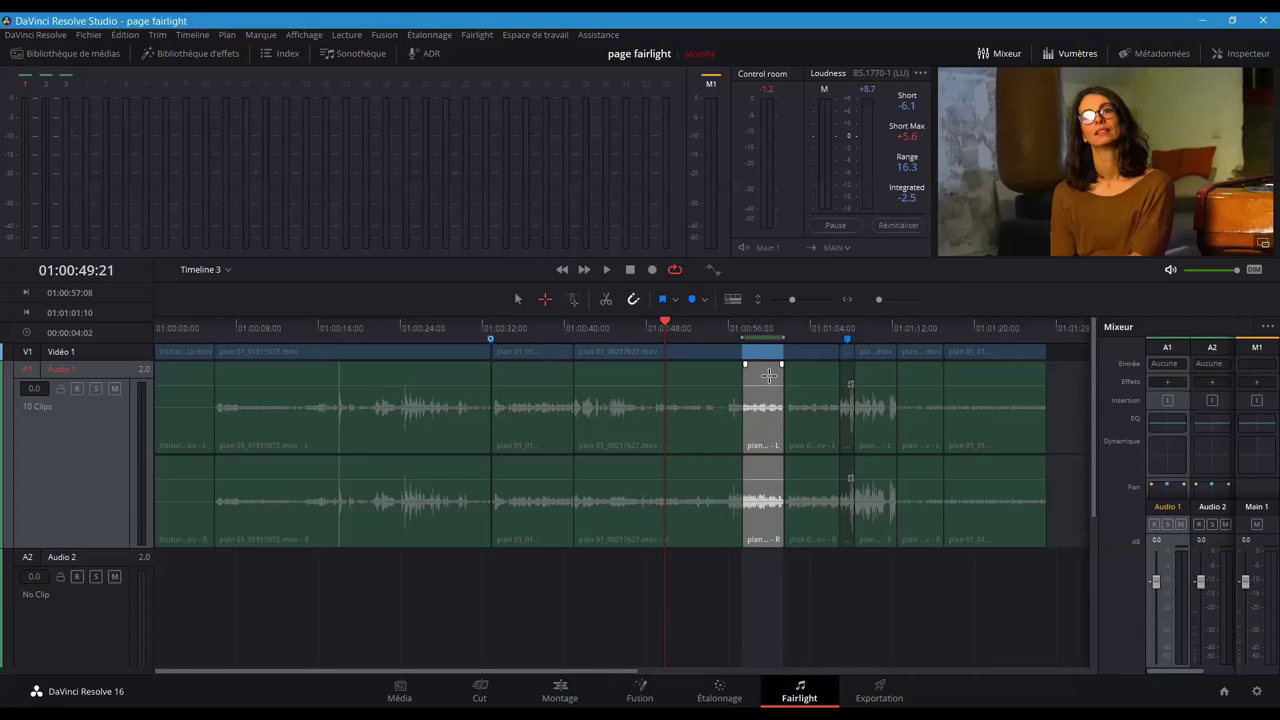
key("space")
left_click(905, 607)
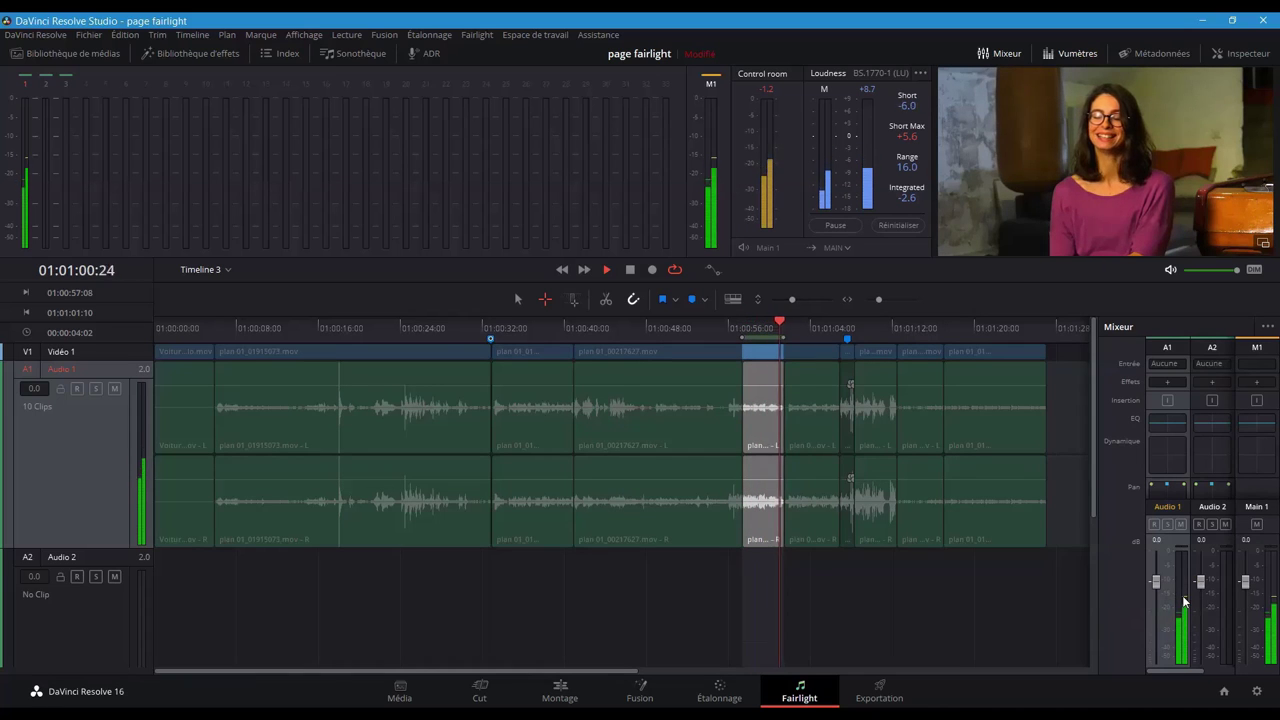
key("space")
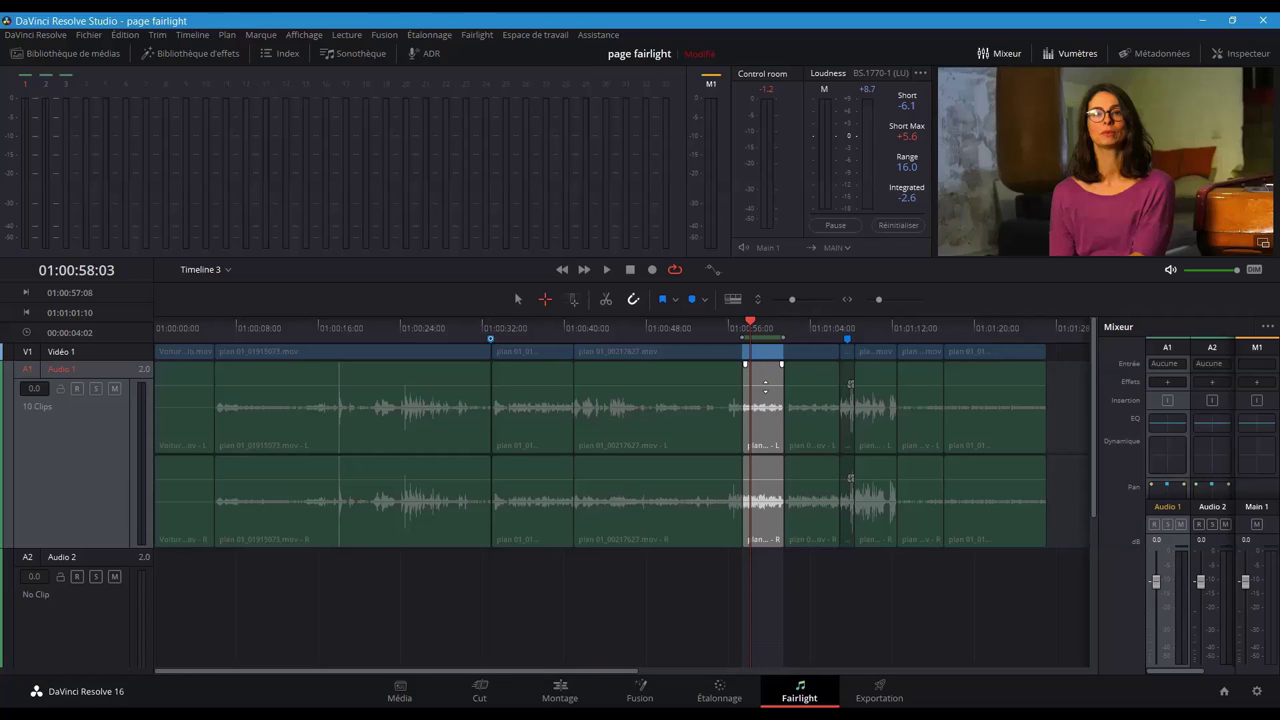
- Try raising the short clip's volume directly on its waveform, and undo the change
key("a")
left_click(765, 385)
left_click_drag(765, 385, 765, 377)
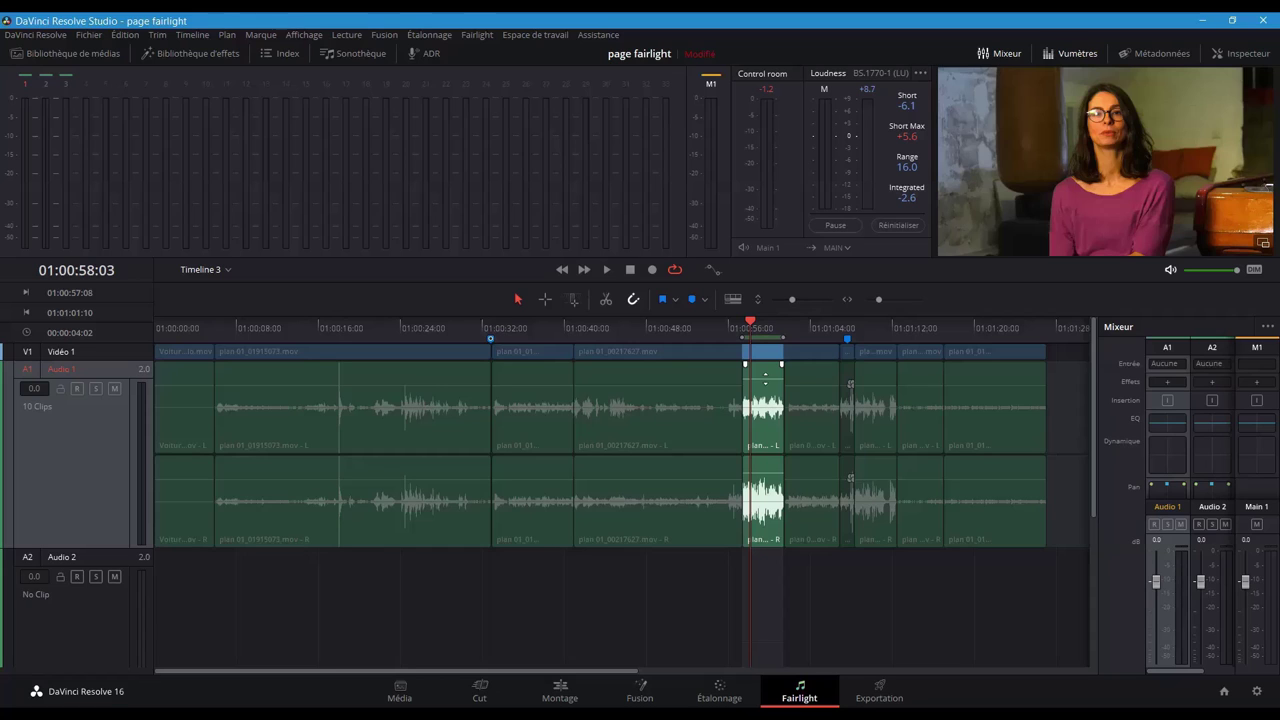
key("ctrl+z")
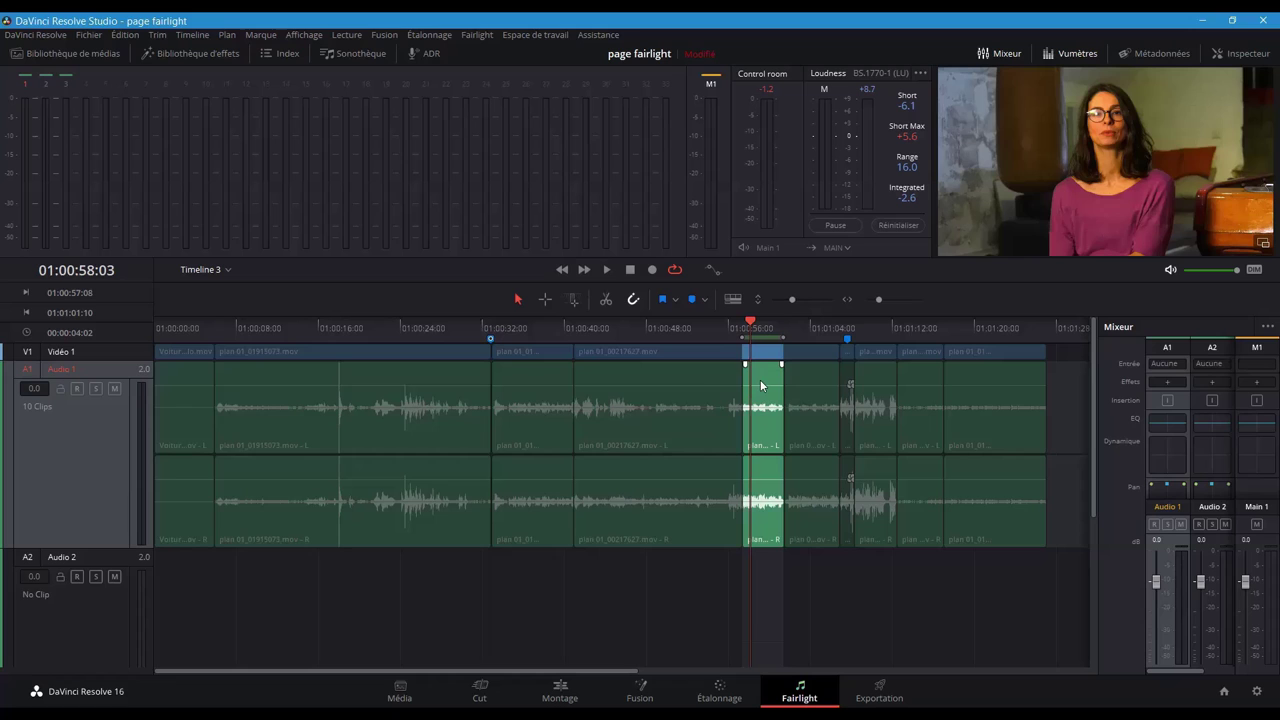
- Set the short clip's volume to 8.52 in the clip properties
left_click(1246, 52)
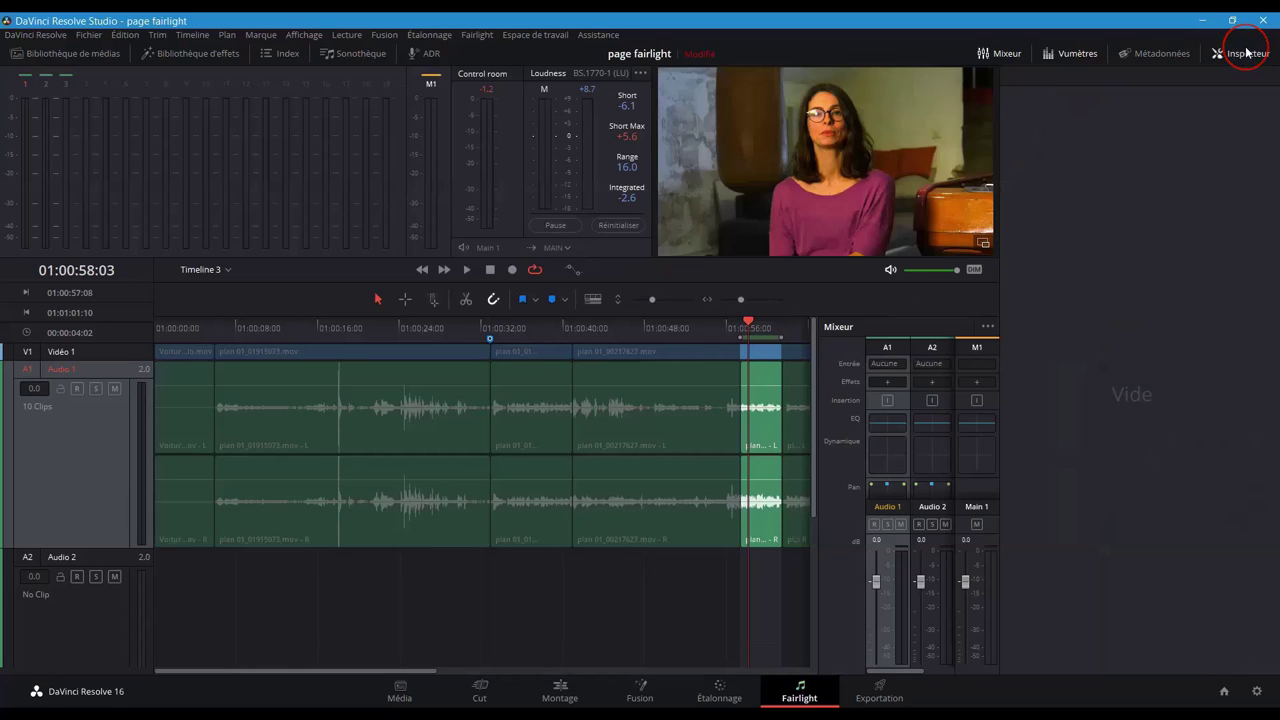
left_click(765, 385)
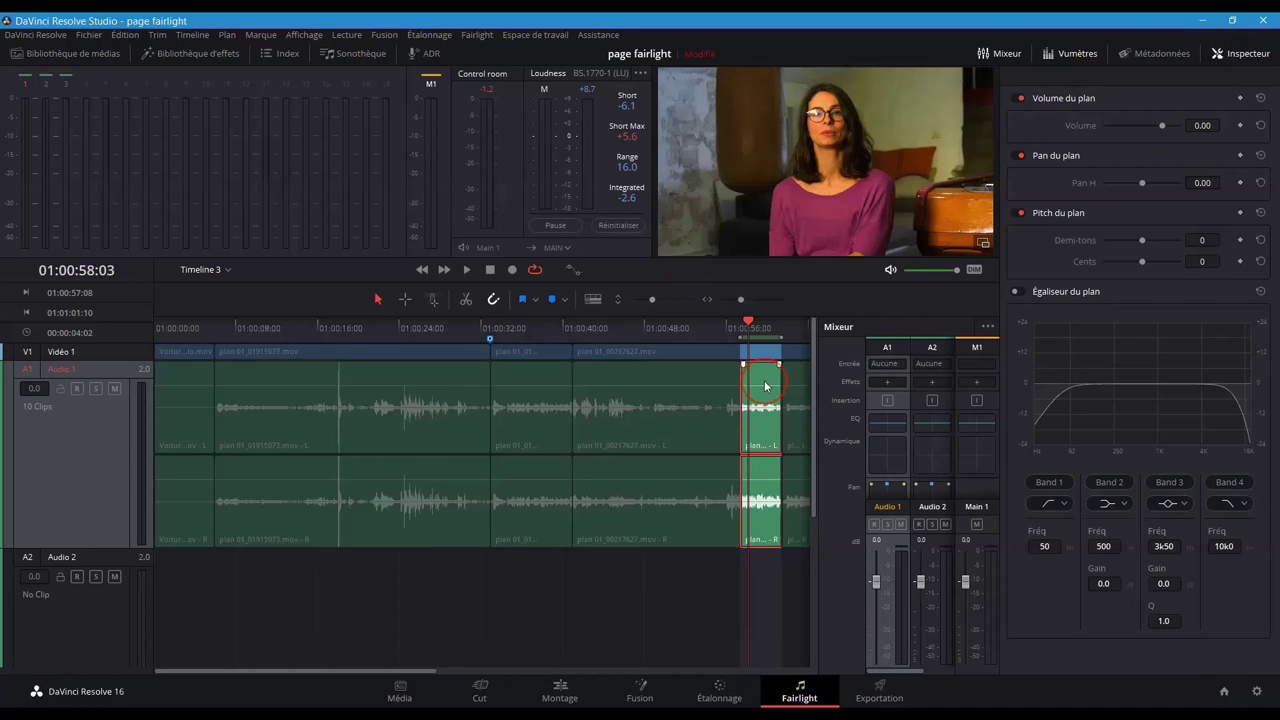
left_click_drag(1163, 123, 1168, 126)
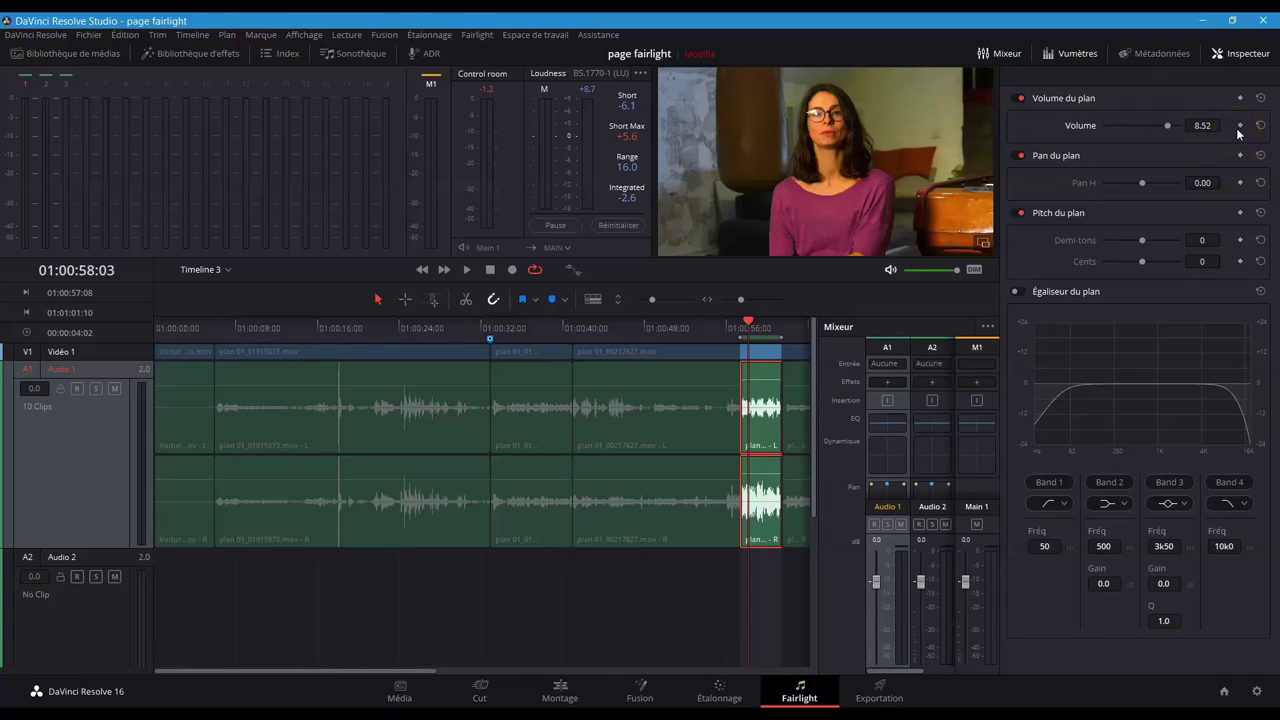
- Select the three preceding audio clips together to view their shared properties, and bring the short clip's volume line back down
left_click_drag(429, 585, 700, 412)
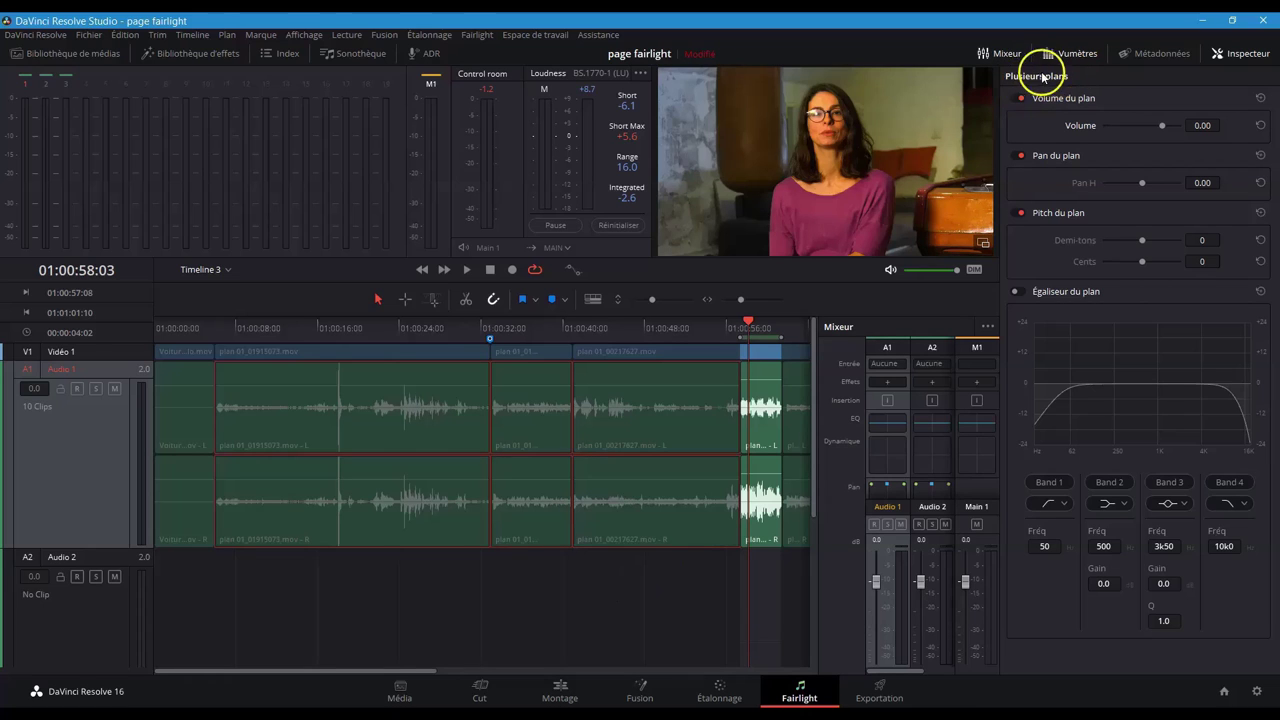
left_click(770, 388)
left_click_drag(767, 370, 766, 380)
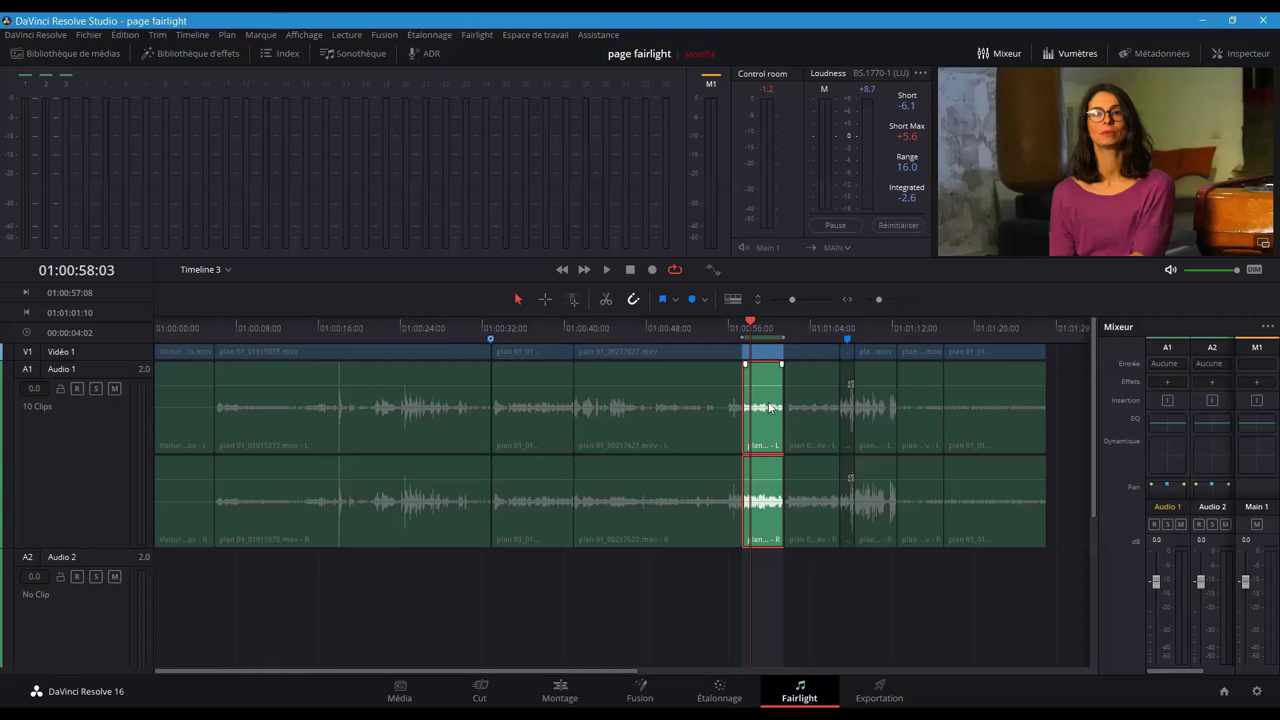
- Normalize the short clip's audio levels in Sample Peak Program mode with a target level of -9.0 dBFS
left_click(771, 407)
right_click(768, 400)
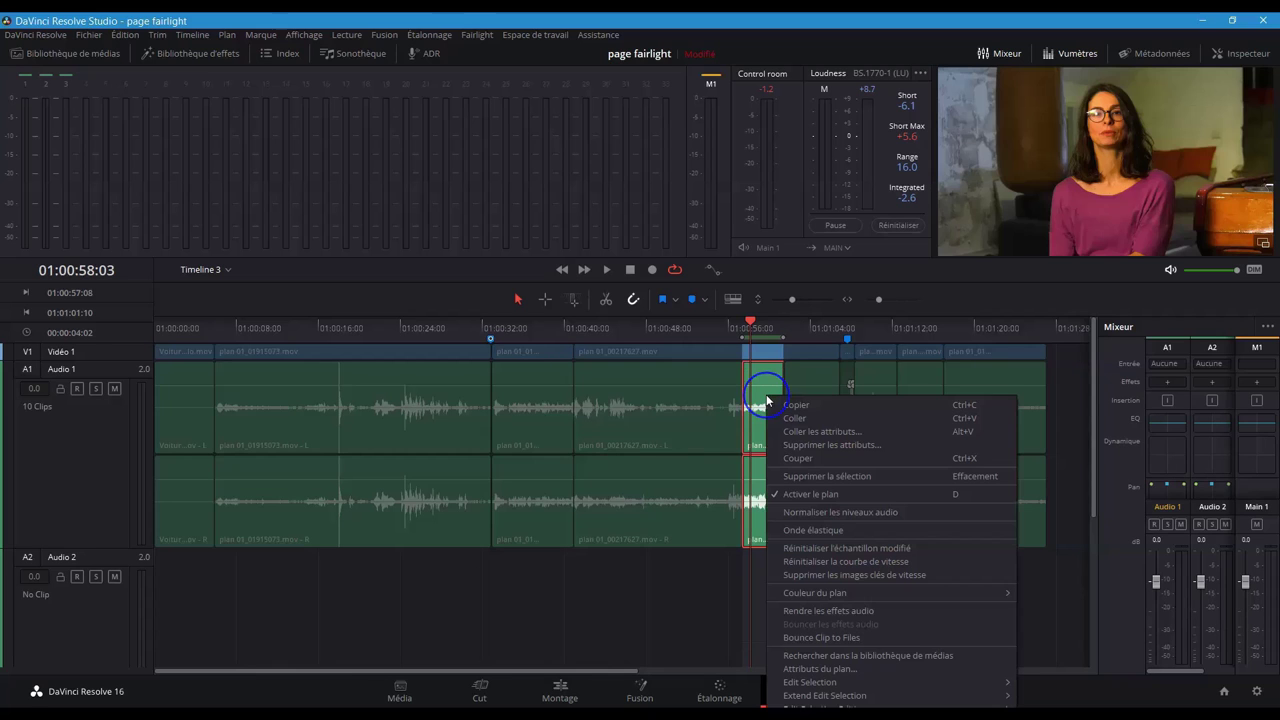
left_click(811, 511)
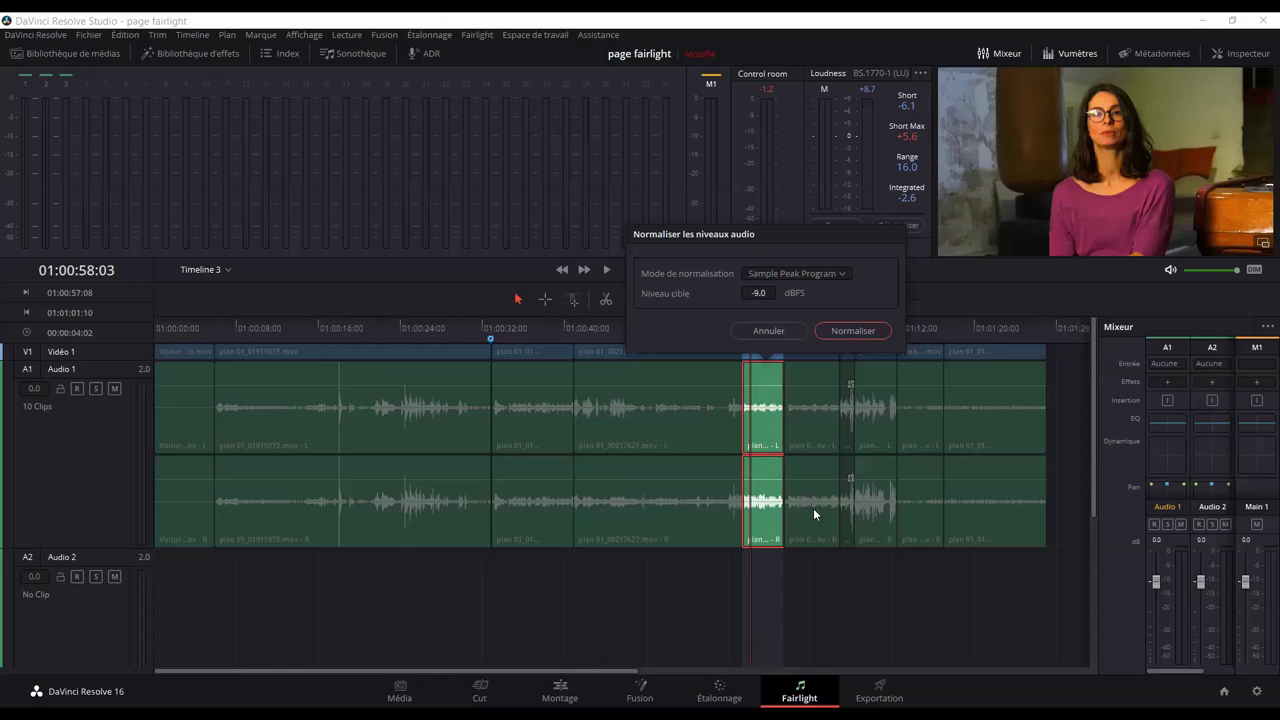
left_click(760, 293)
left_click(845, 330)
left_click(771, 398)
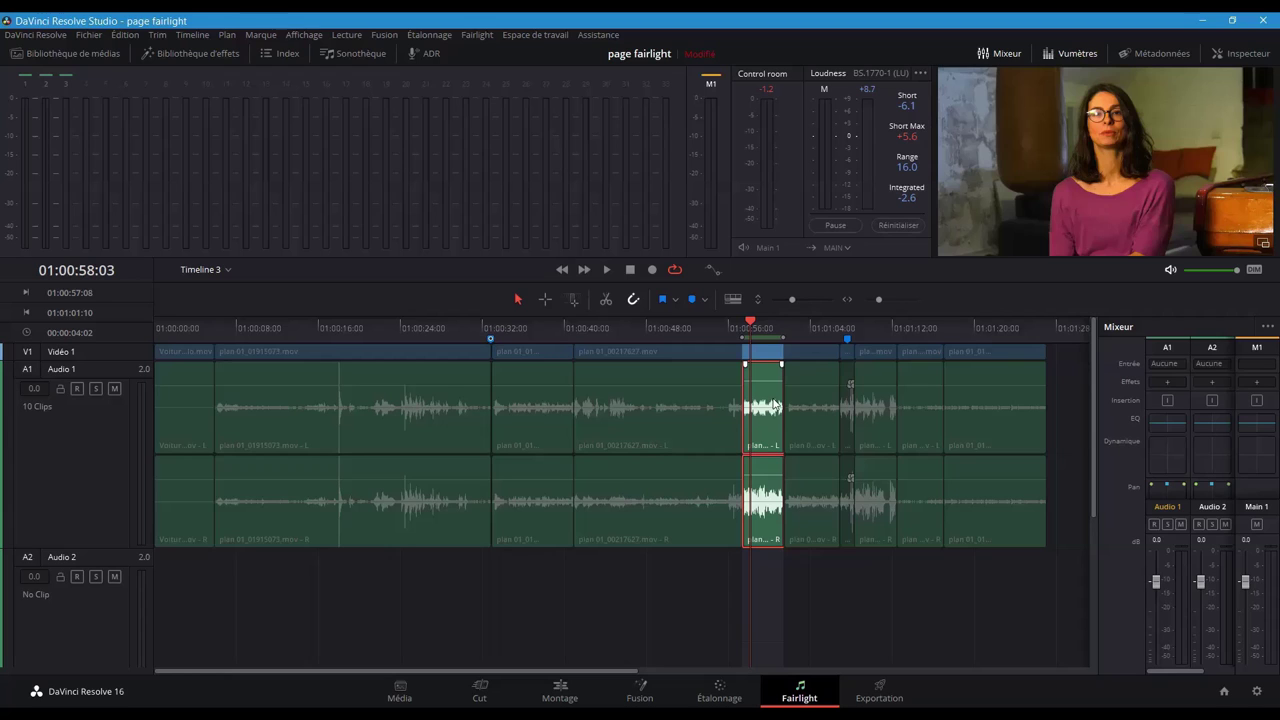
- Examine the normalized clip's volume in its properties and play the selected range to check its level on the meters
left_click(1235, 57)
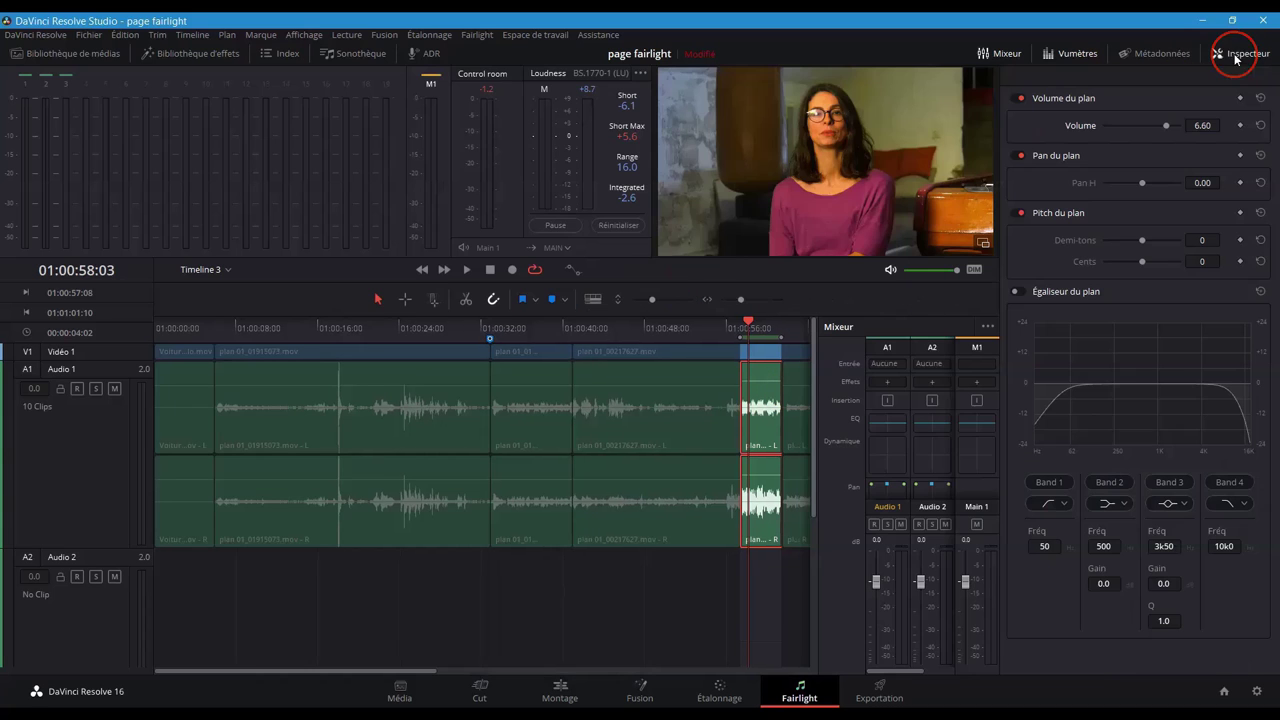
left_click(1180, 134)
left_click(1179, 133)
left_click(1209, 123)
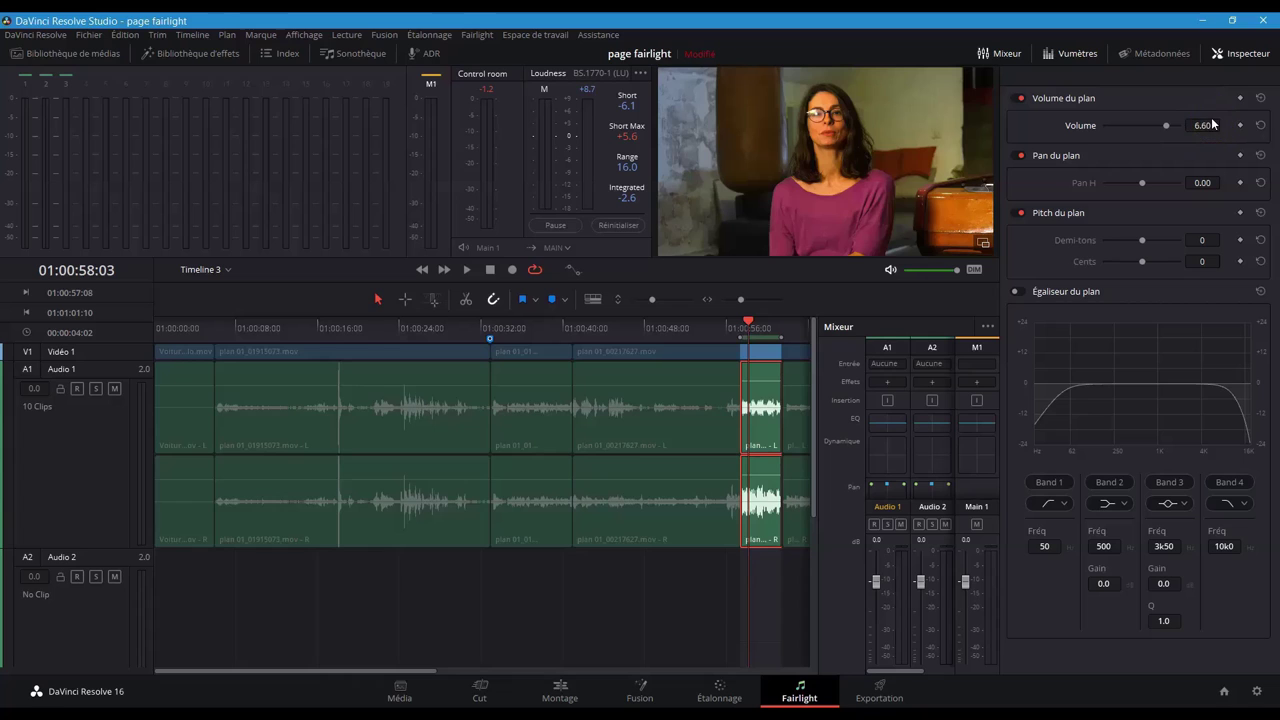
left_click(766, 351)
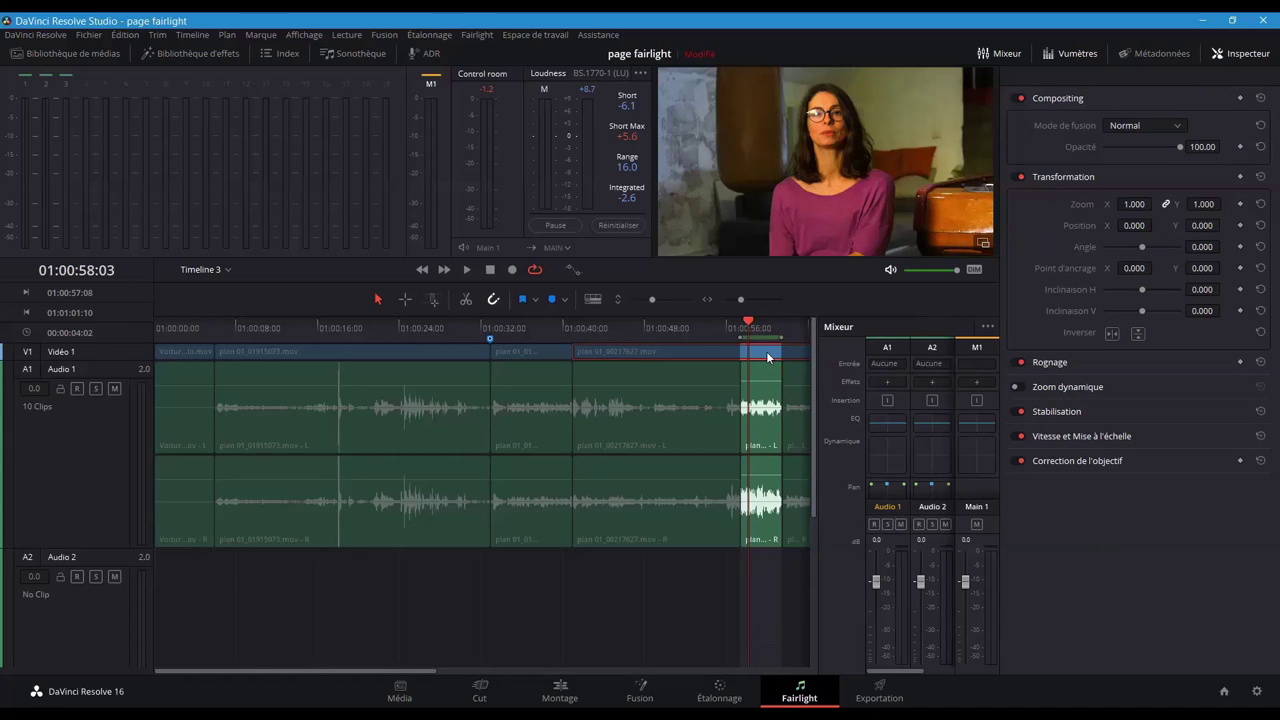
key("space")
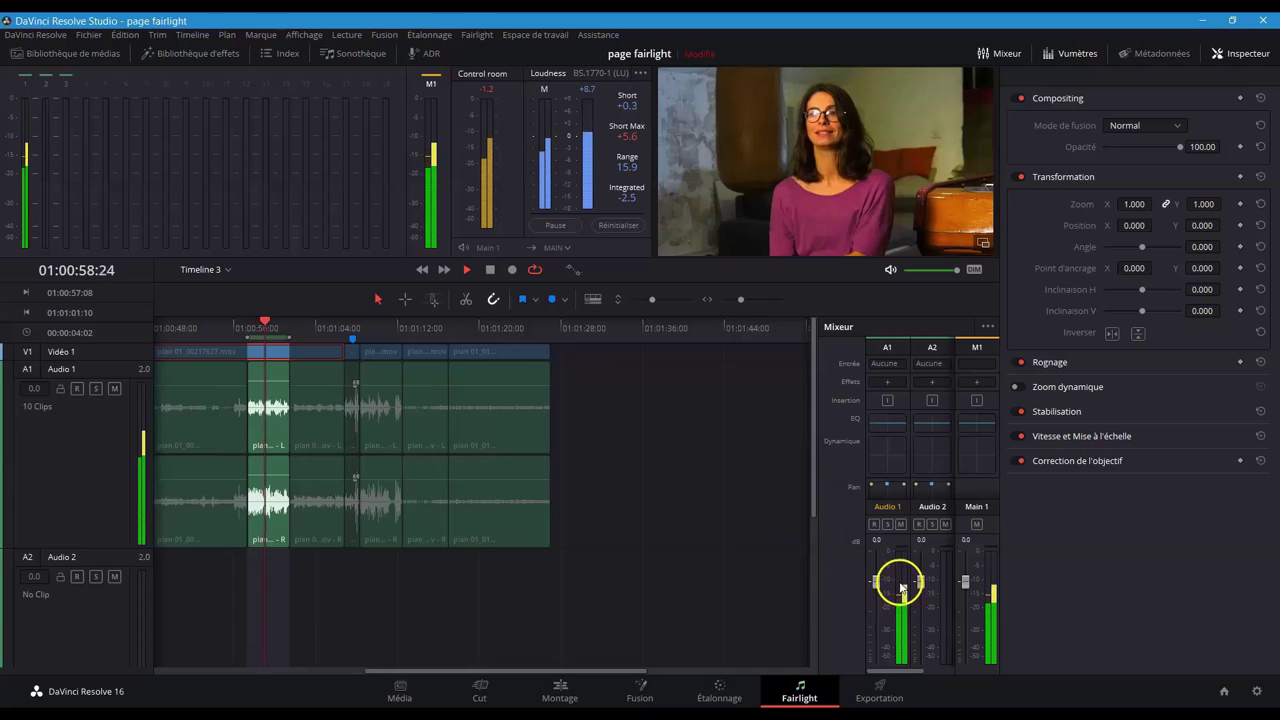
key("space")
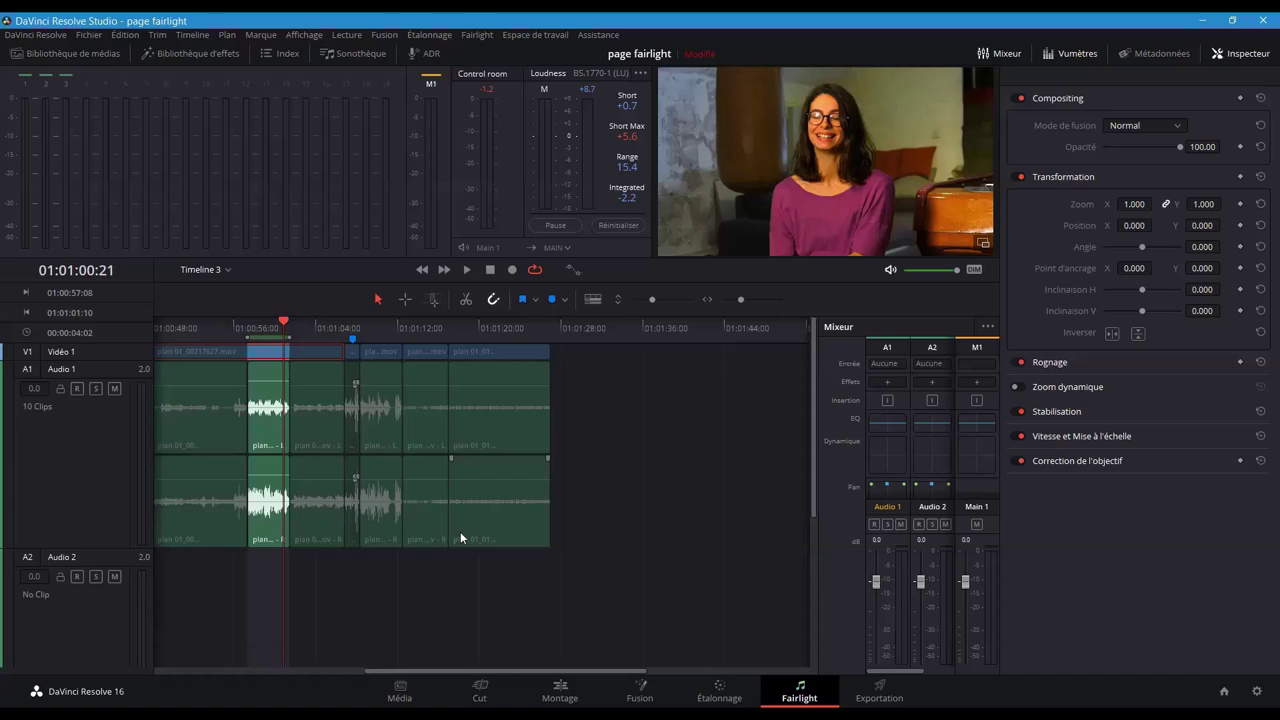
- Apply the Reverb effect to the last audio clip and the Modulation effect to the whole Audio 1 track
left_click(714, 578)
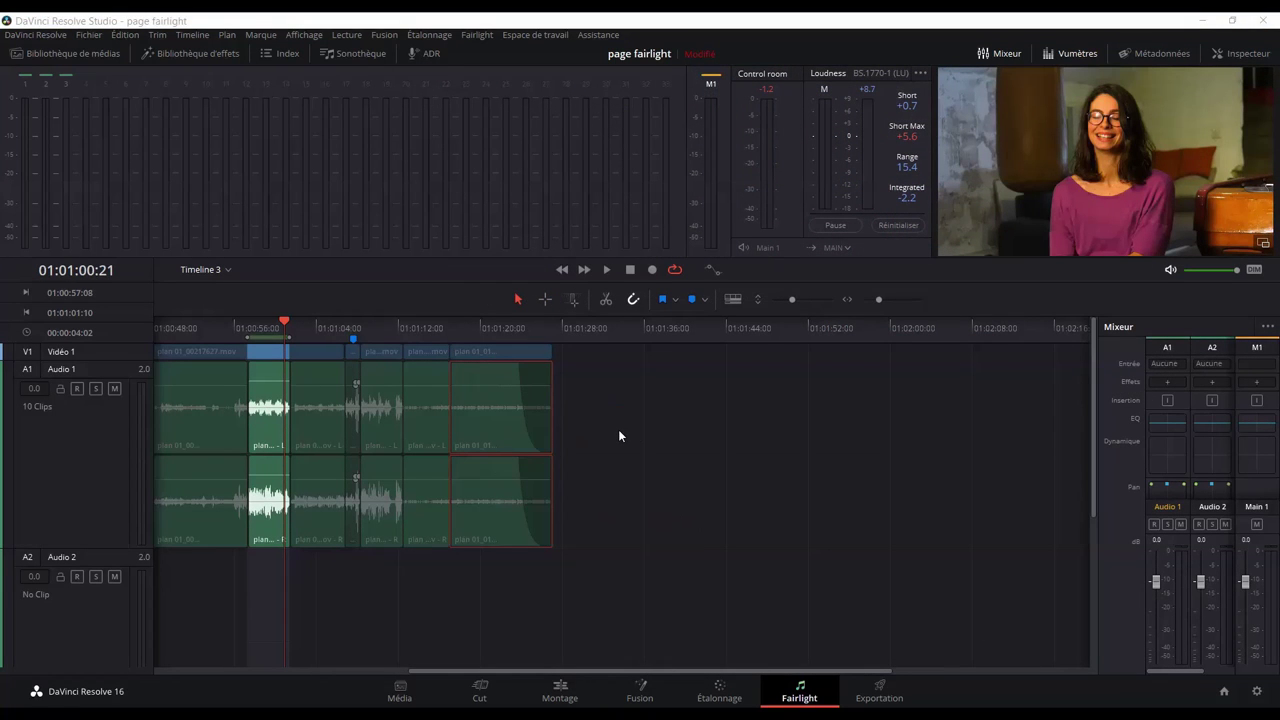
left_click(190, 55)
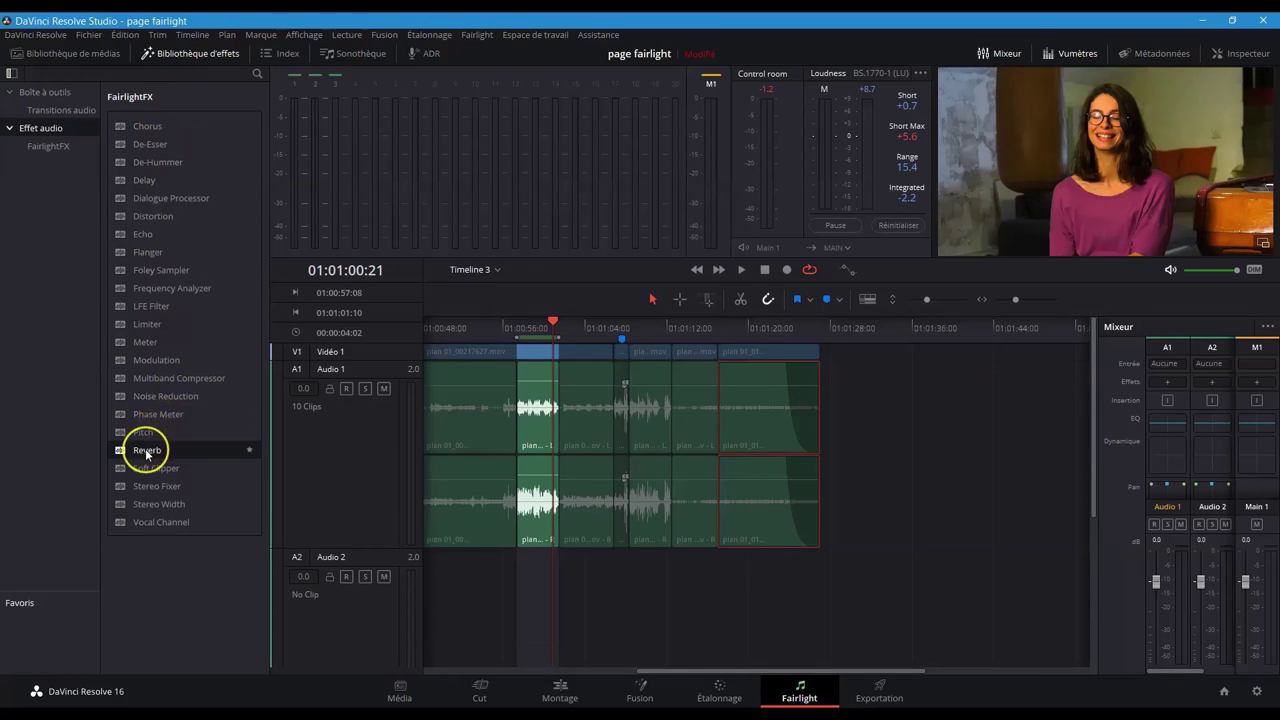
left_click_drag(145, 448, 728, 409)
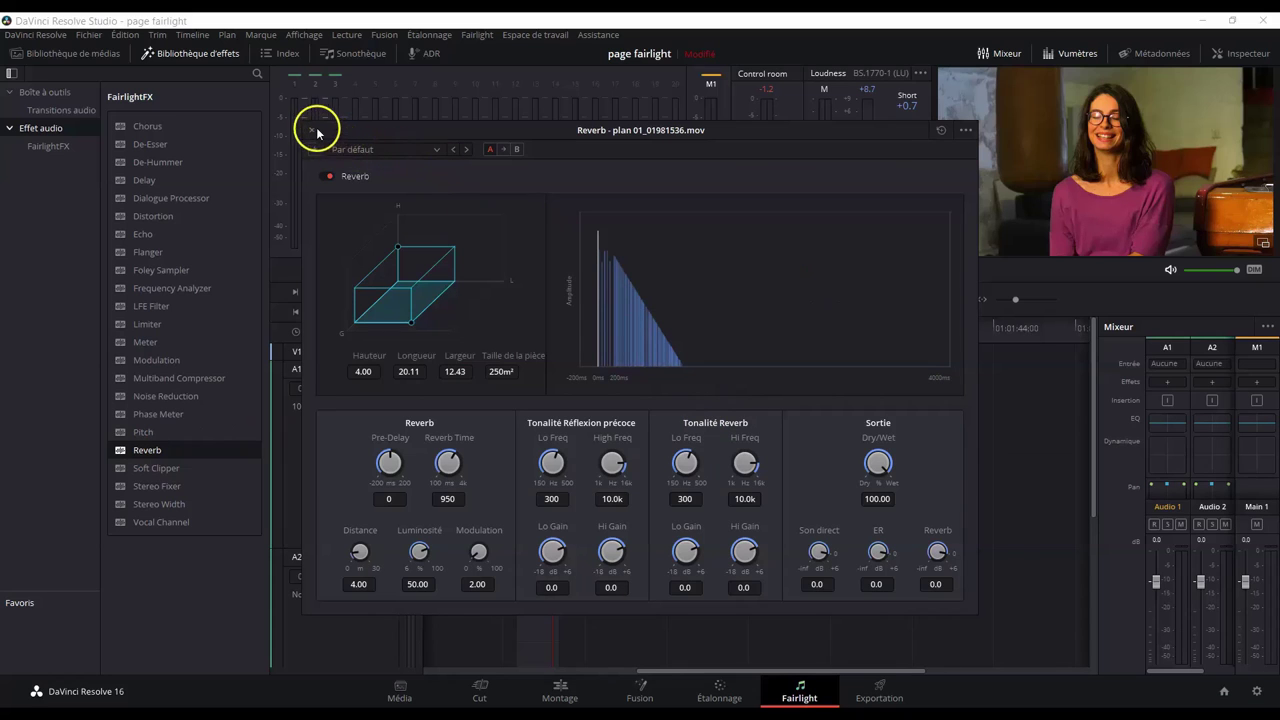
left_click(311, 130)
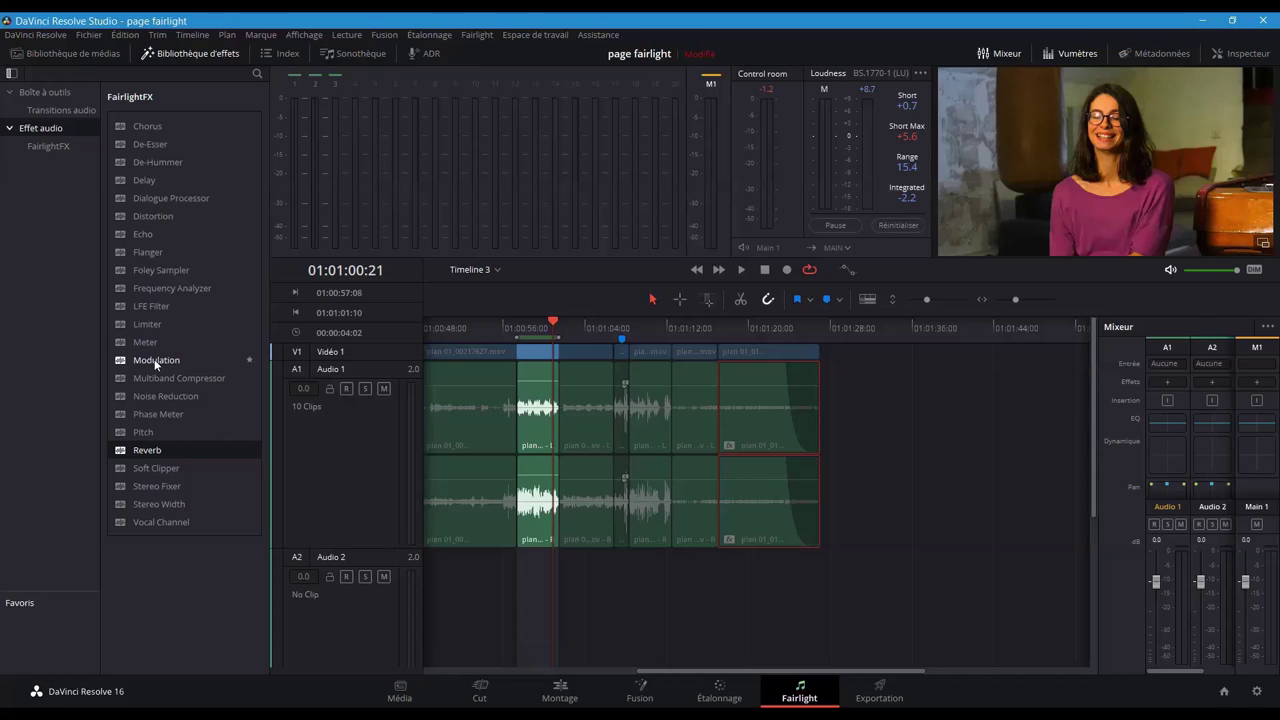
left_click_drag(154, 359, 356, 466)
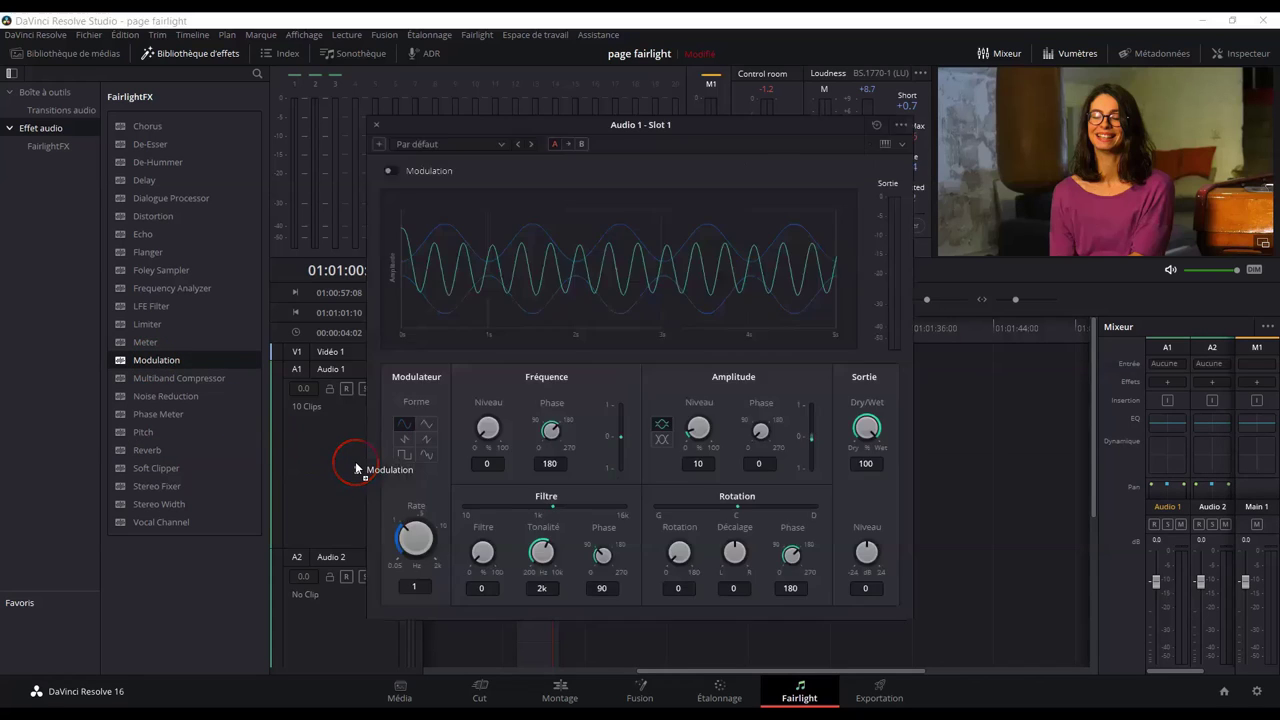
left_click(376, 125)
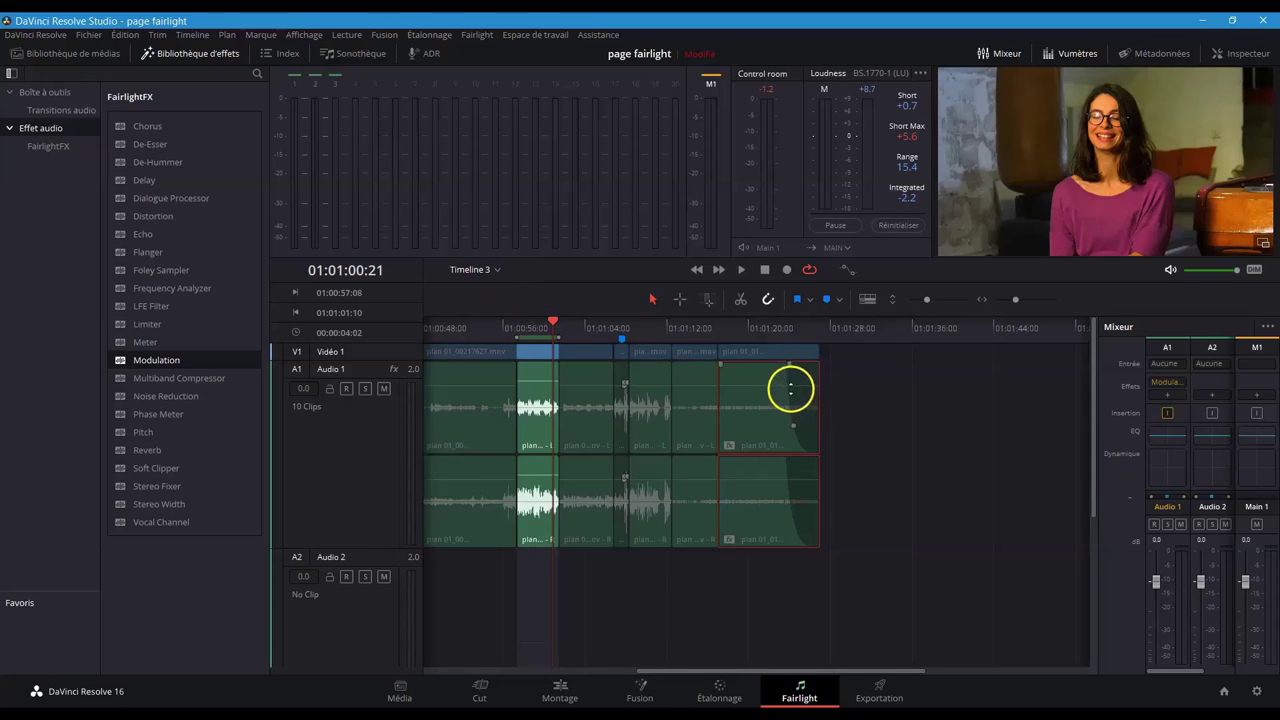
- Reopen the last clip's Reverb settings from its clip properties and apply the Studio1 preset
left_click(1245, 55)
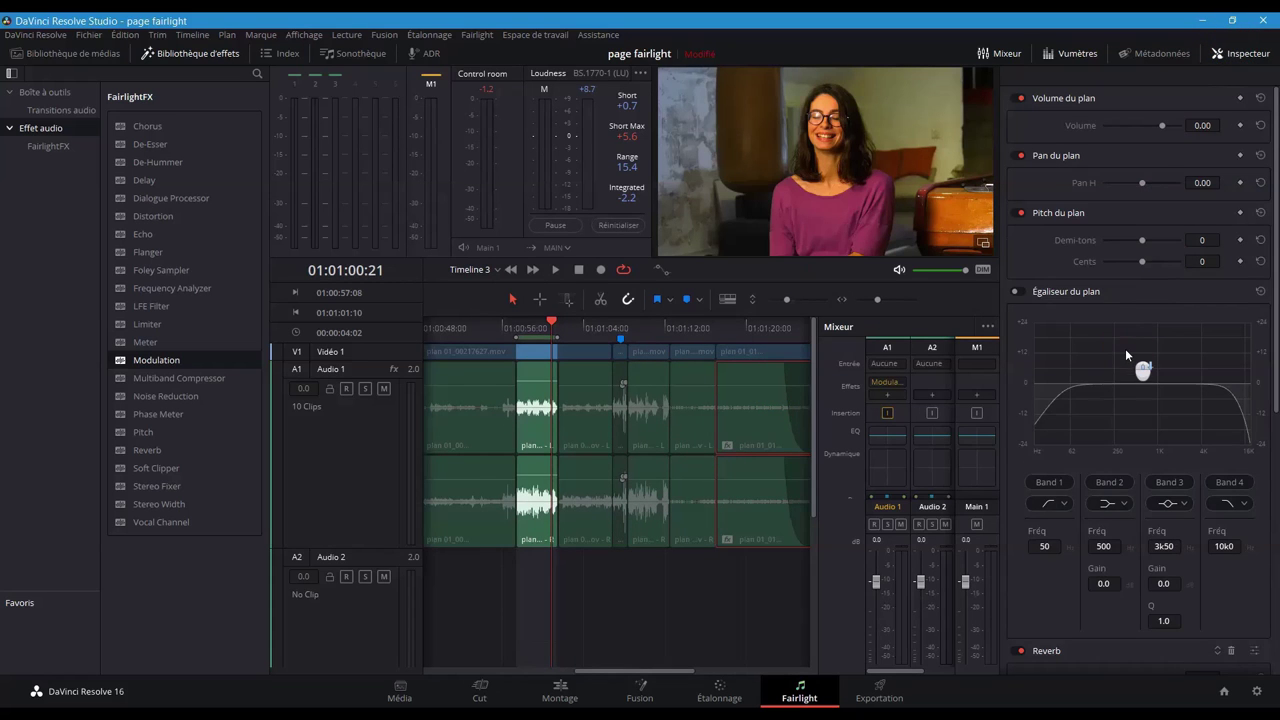
scroll(1125, 355, "down", 6)
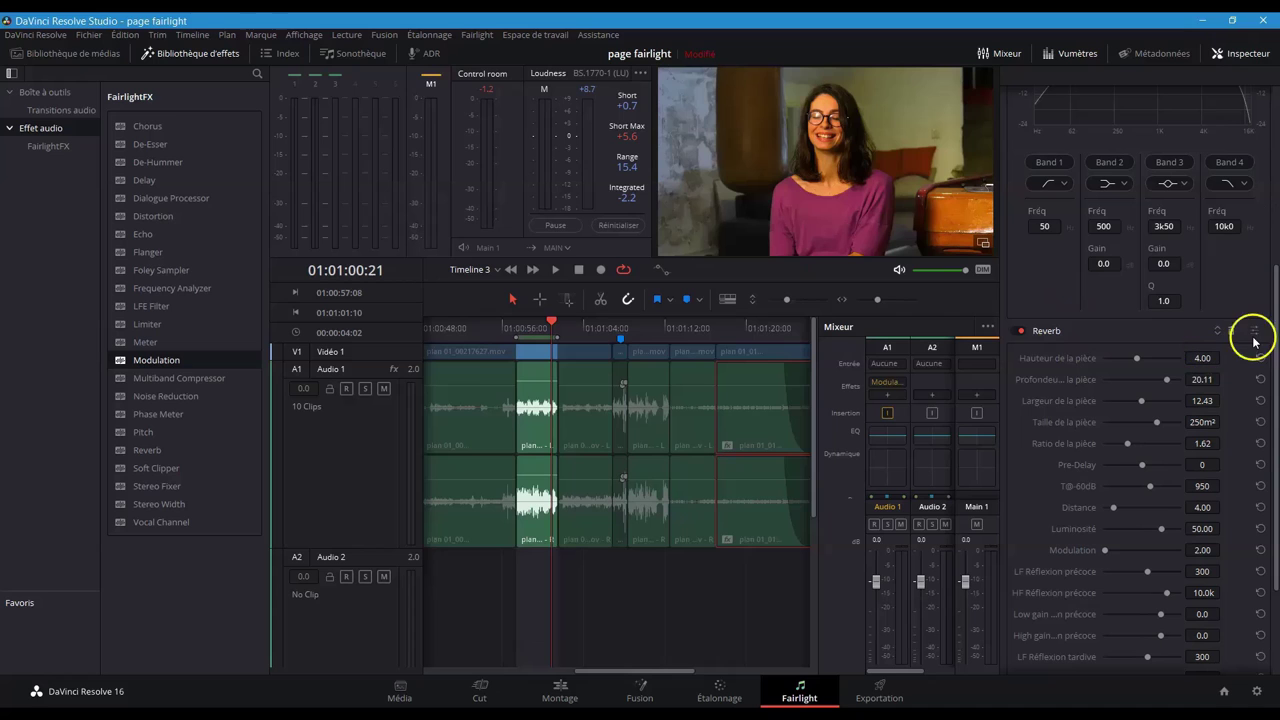
left_click(1254, 336)
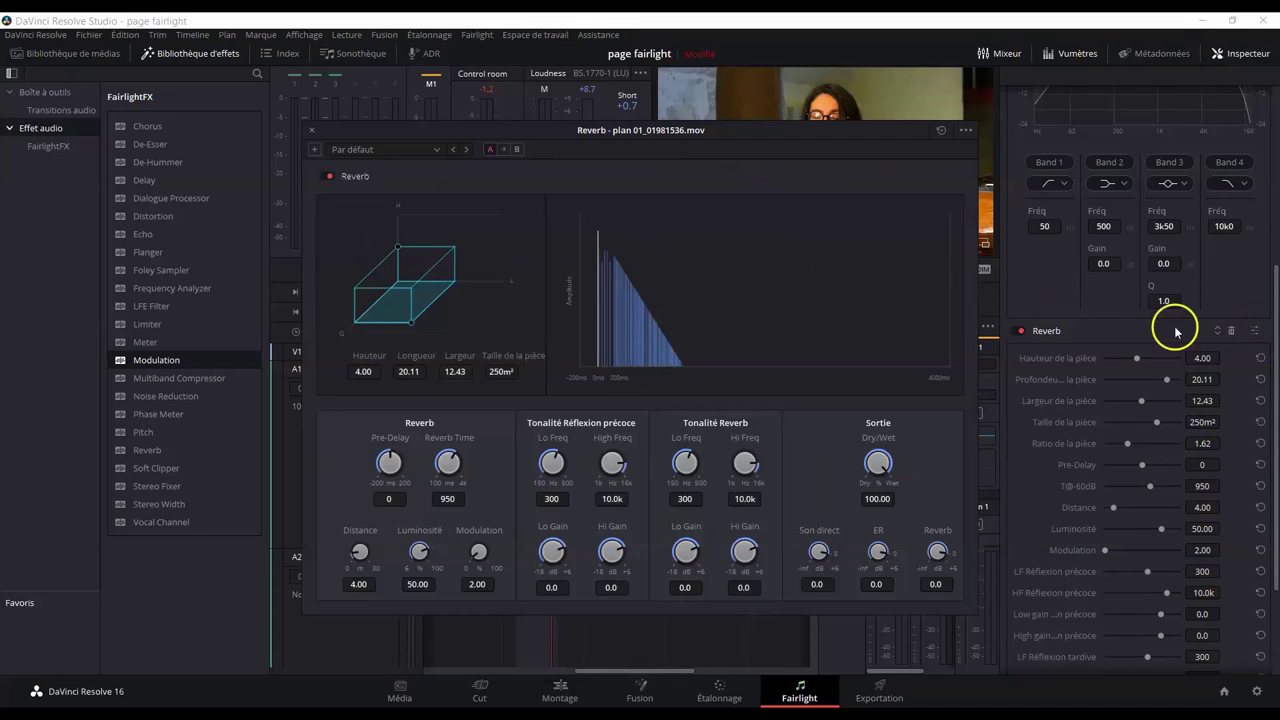
left_click(438, 151)
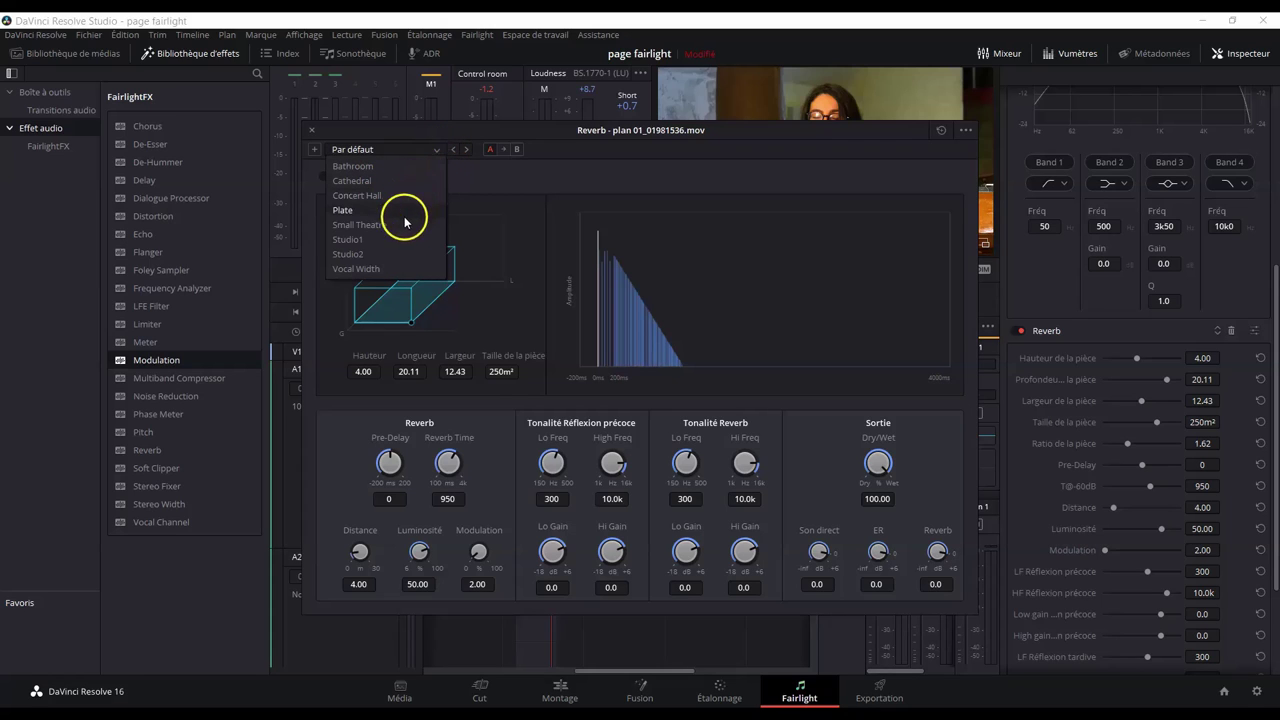
left_click(400, 246)
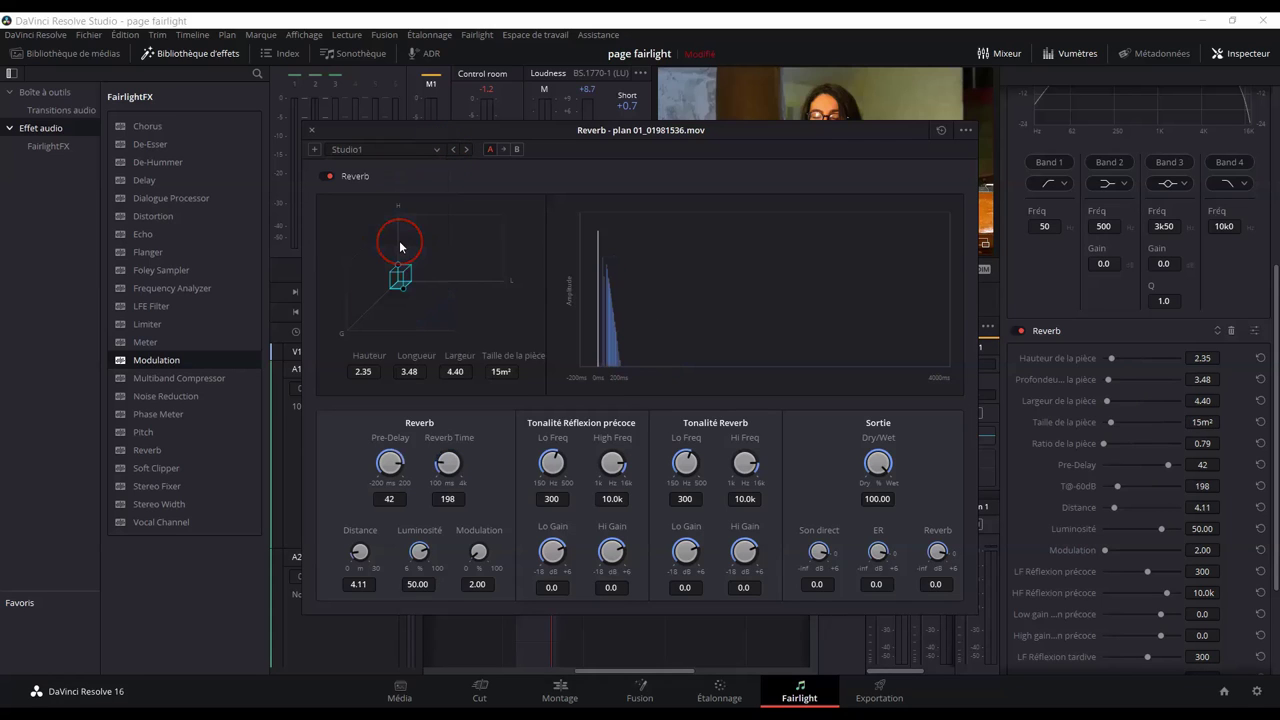
- Apply the Concert Hall preset to the last clip's Reverb, close its settings, bypass the effect and remove it from the clip
left_click(431, 150)
left_click(416, 196)
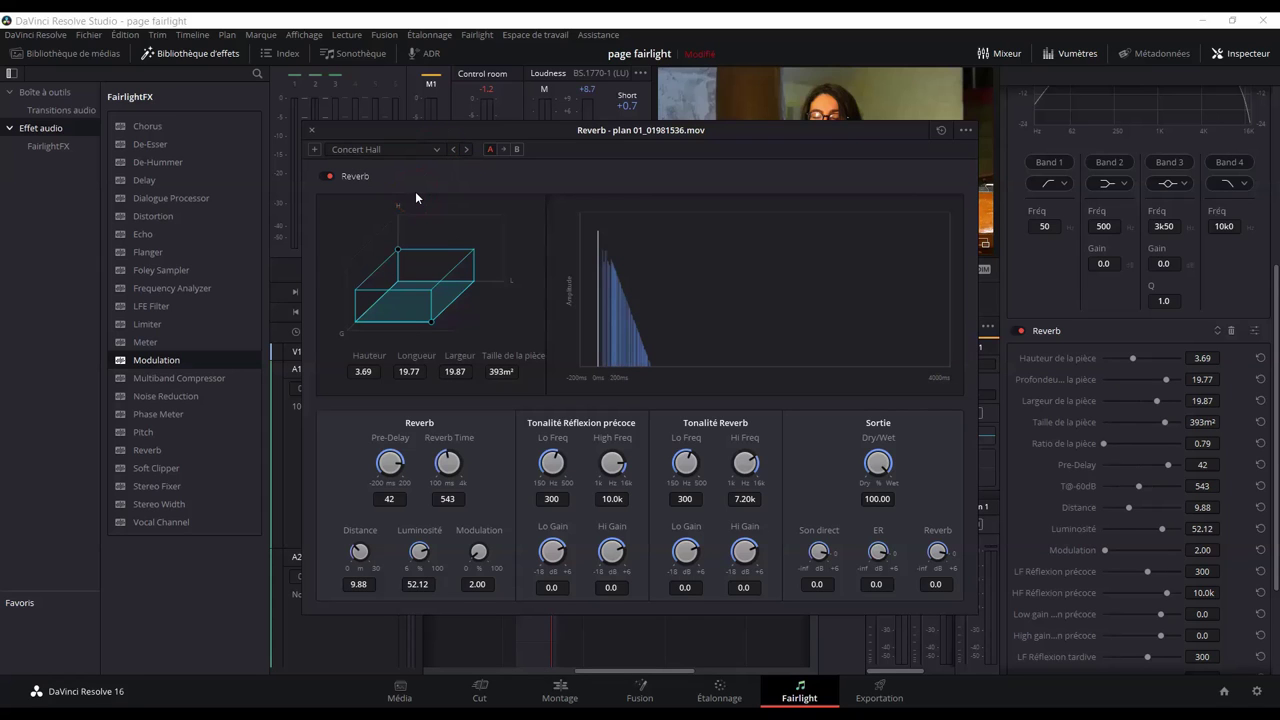
left_click(313, 132)
left_click(1019, 334)
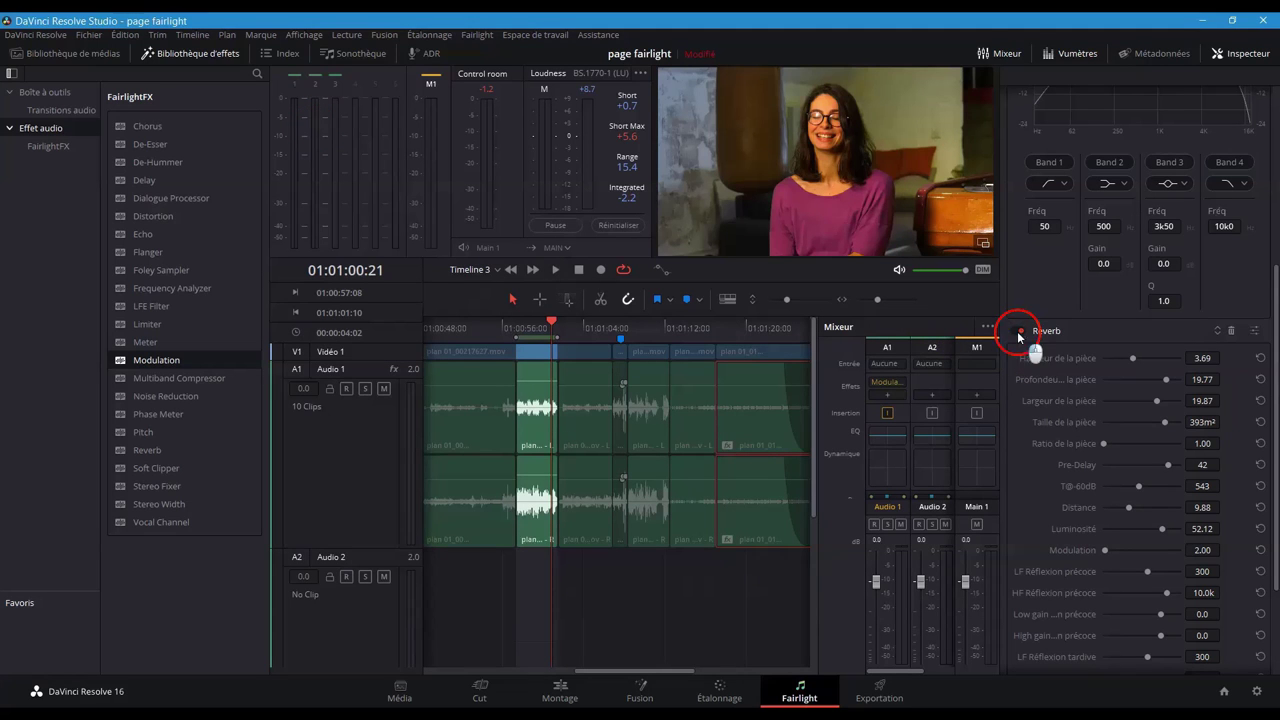
left_click(1231, 333)
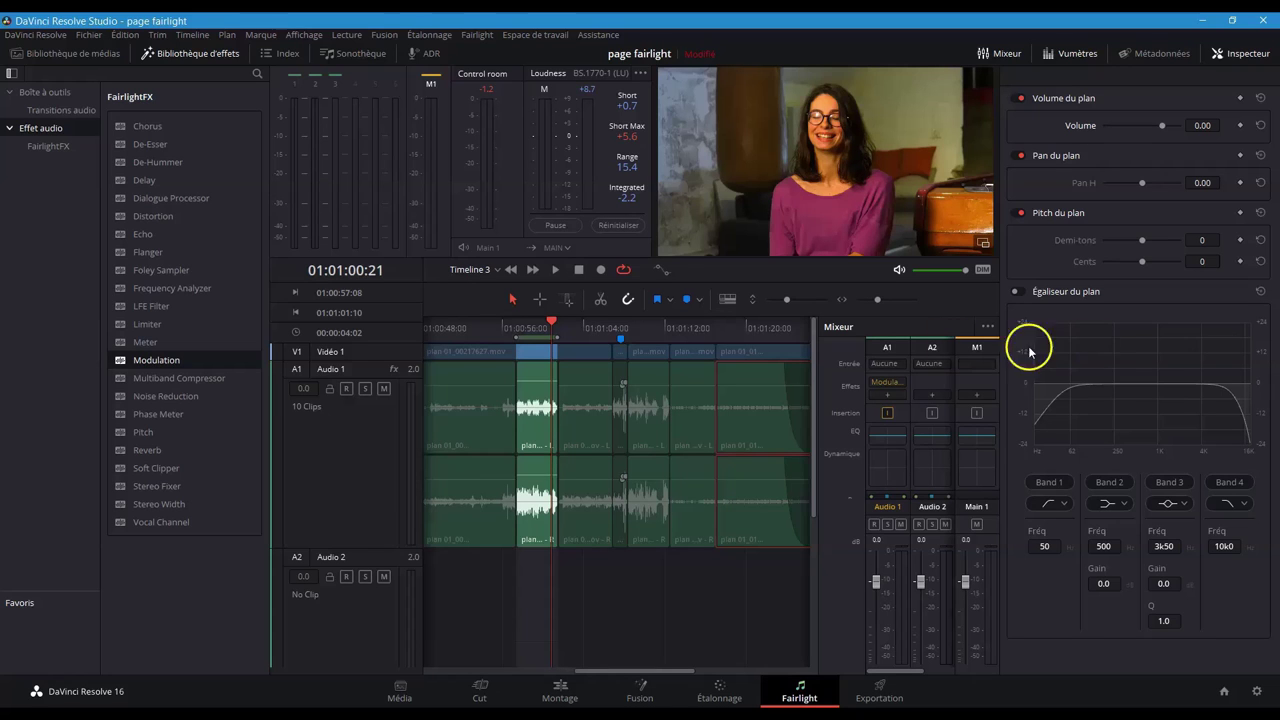
- Add the Reverb effect with default settings to the last audio clip again and split the clip at 01:01:19:18
left_click_drag(118, 456, 761, 397)
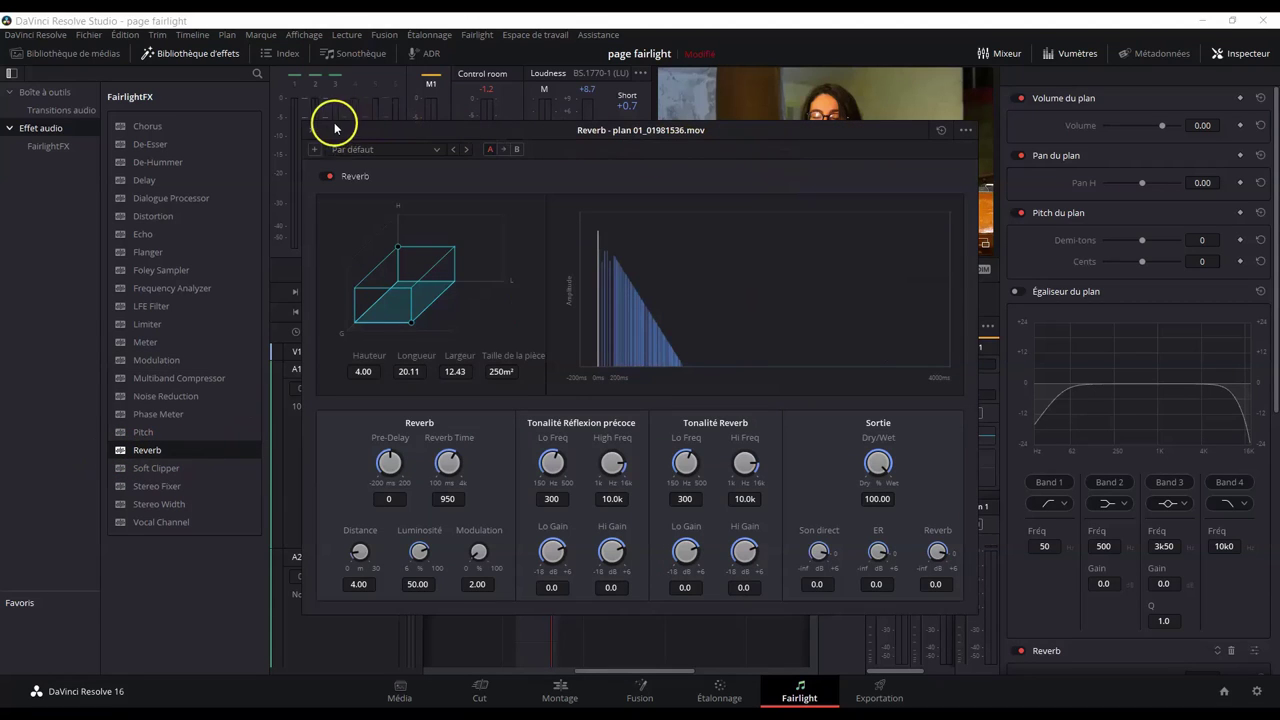
left_click(312, 130)
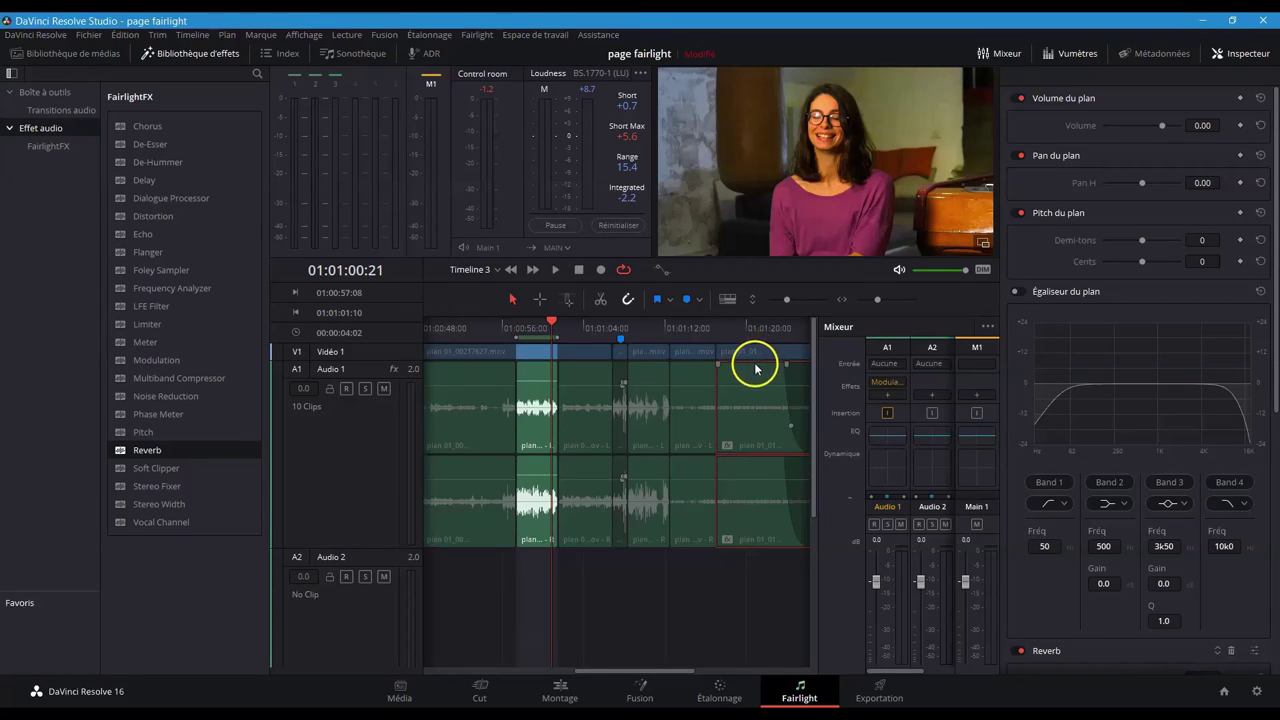
left_click(743, 337)
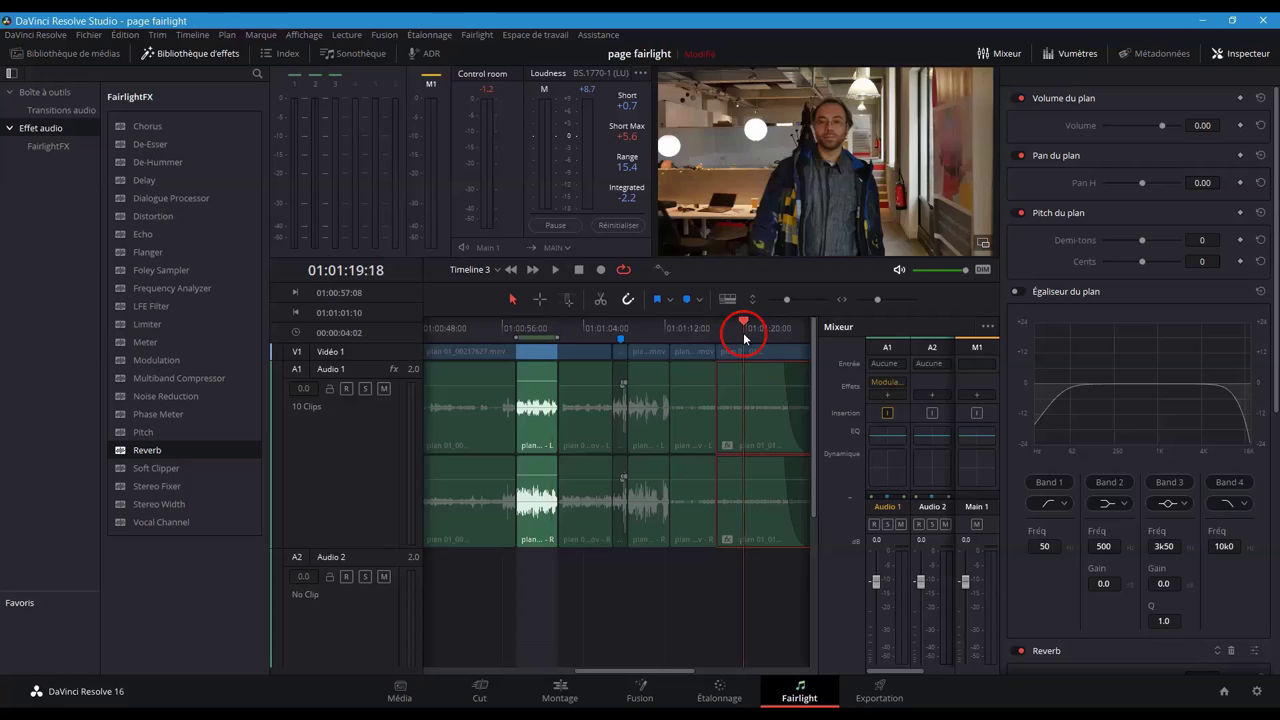
mouse_move(753, 383)
left_click(600, 300)
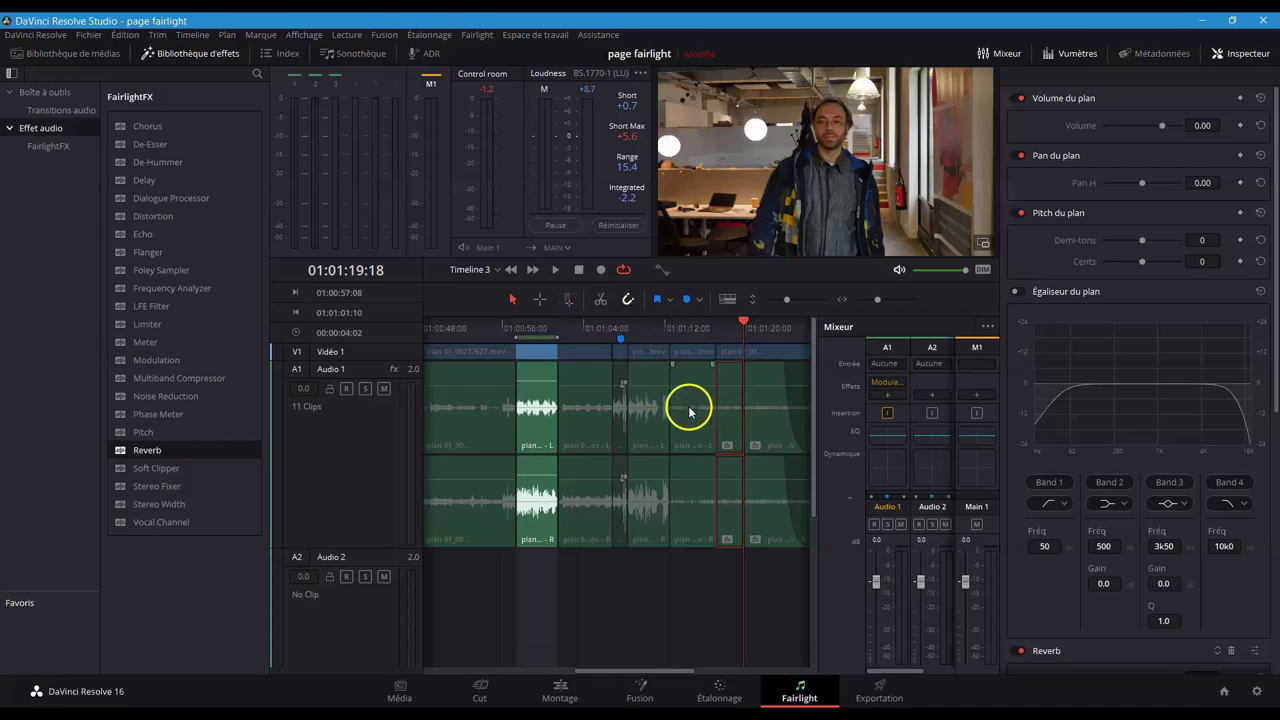
- Select the second part of the split clip and examine the Reverb parameters in its properties
mouse_move(718, 398)
left_click(786, 374)
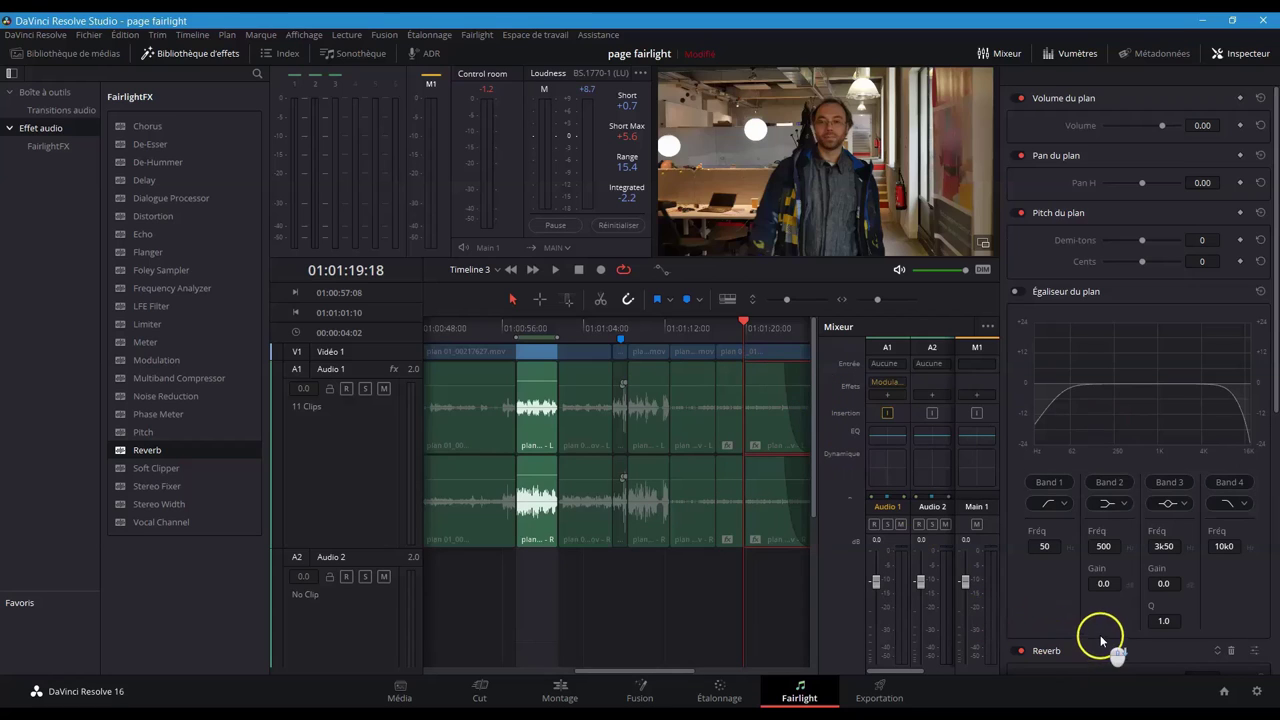
scroll(1100, 630, "down", 3)
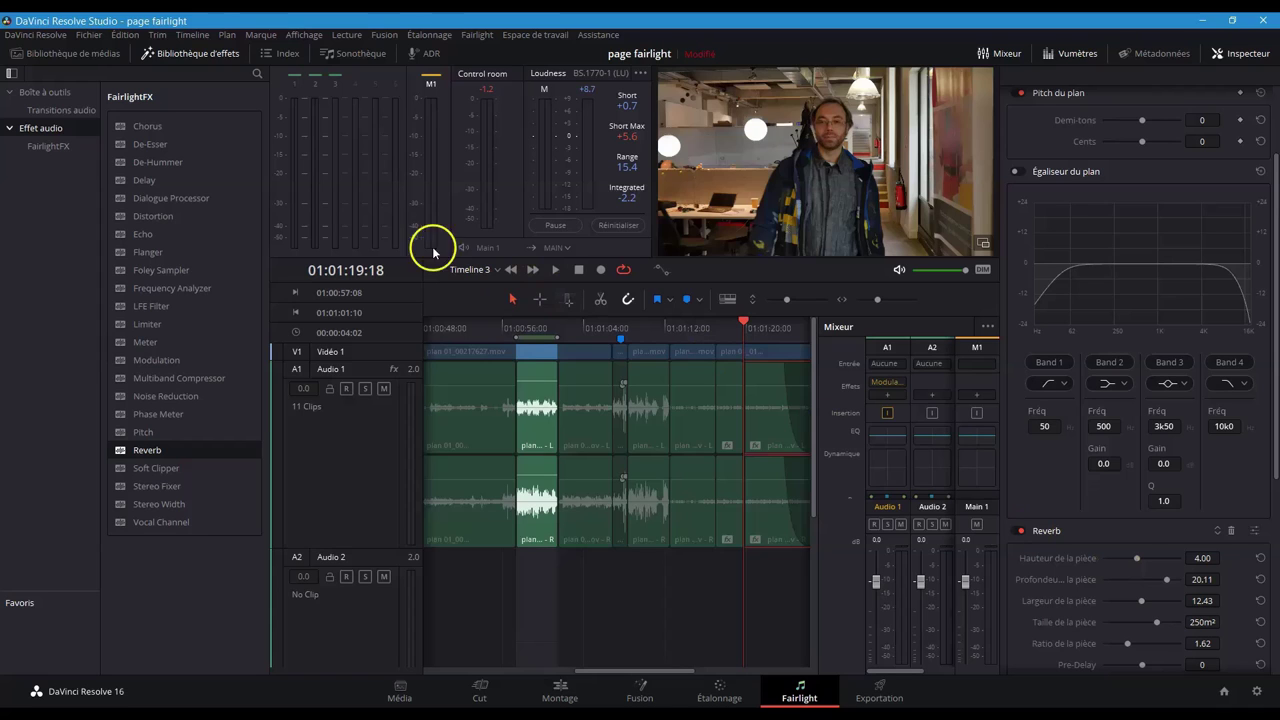
- Add the 0 dB audio crossfade (Fondu enchaîné 0 dB) at the cut between the two parts of the last clip
left_click(83, 111)
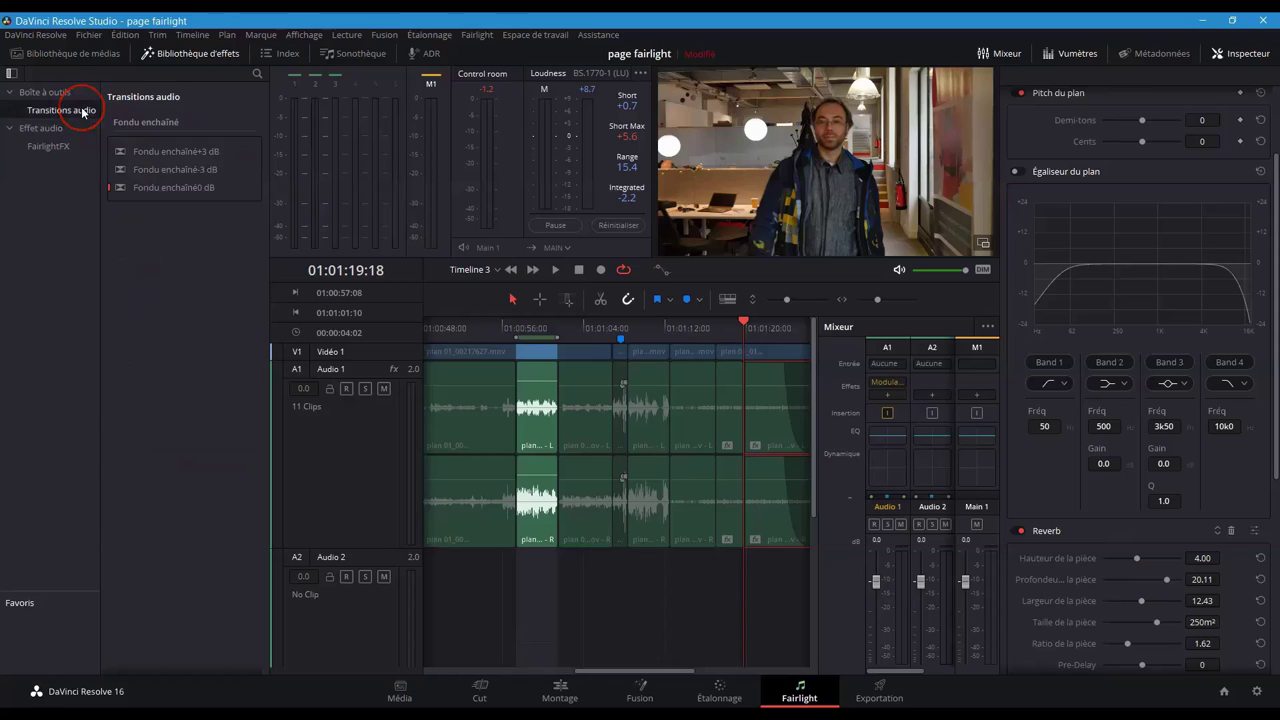
left_click_drag(147, 190, 744, 384)
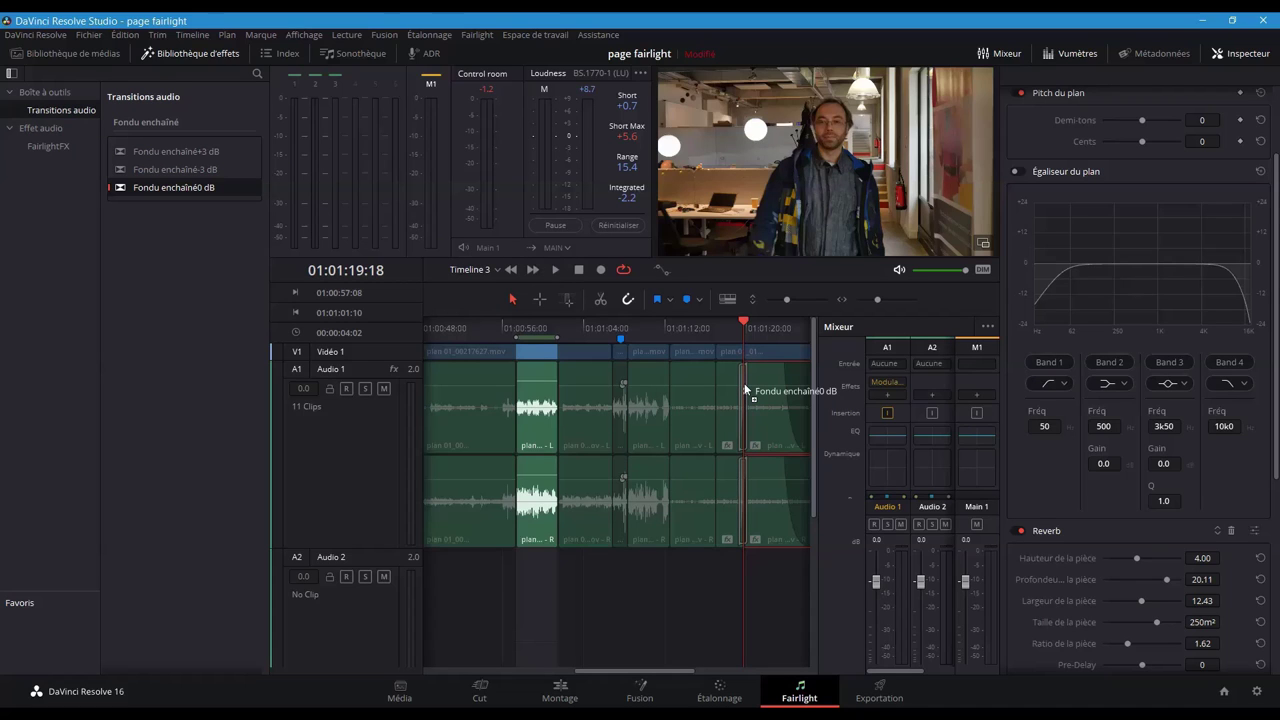
left_click_drag(744, 383, 744, 384)
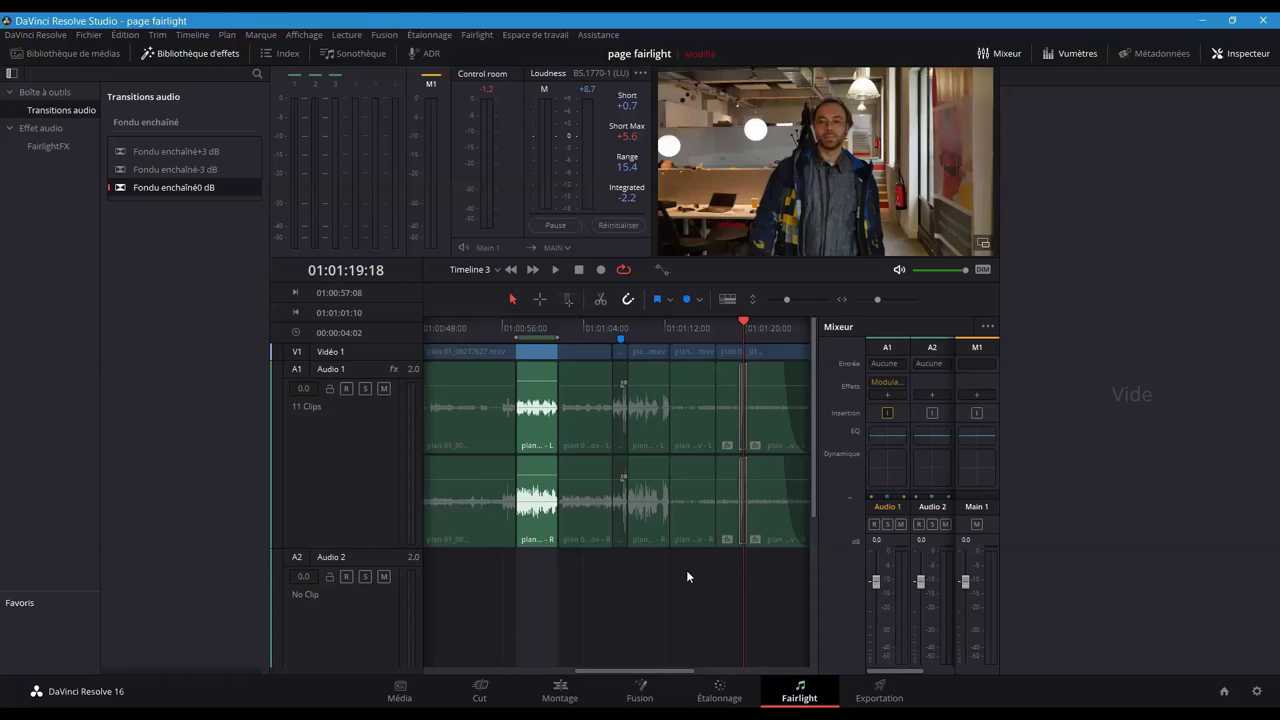
- Examine the equalizer settings and the dynamics settings of the Audio 1 track, closing each window
left_click(879, 437)
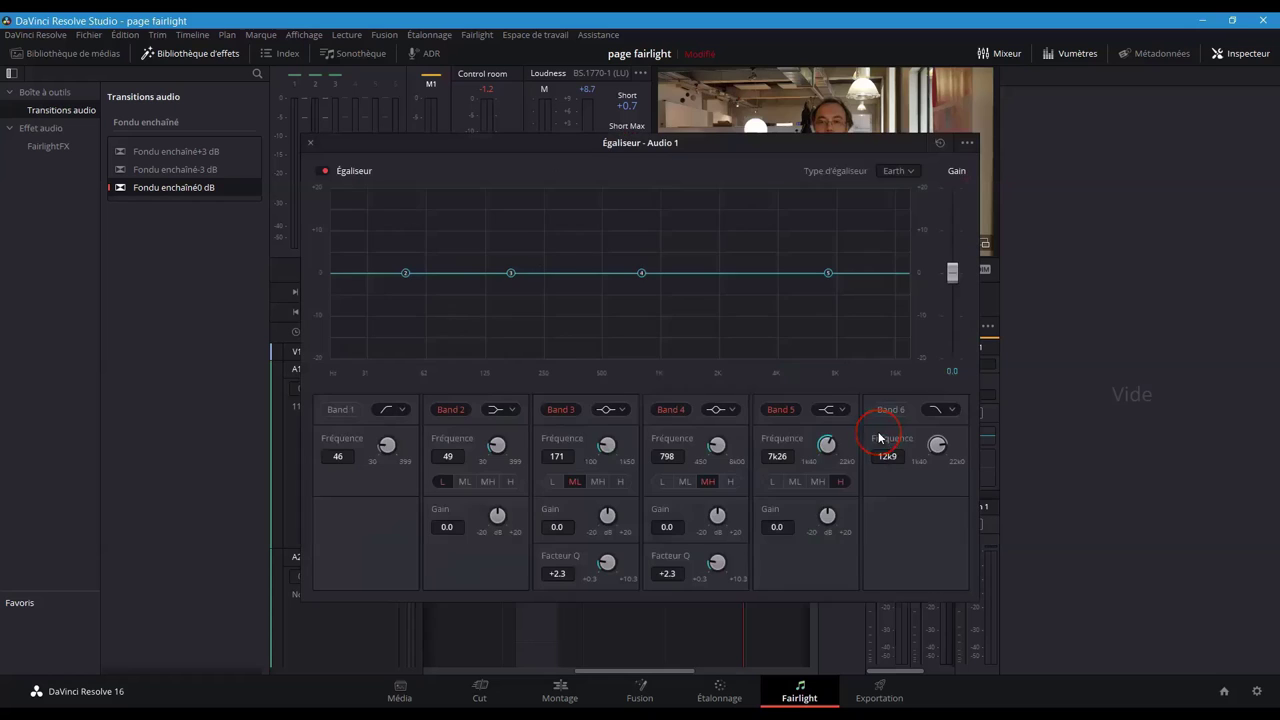
left_click(310, 142)
left_click(887, 472)
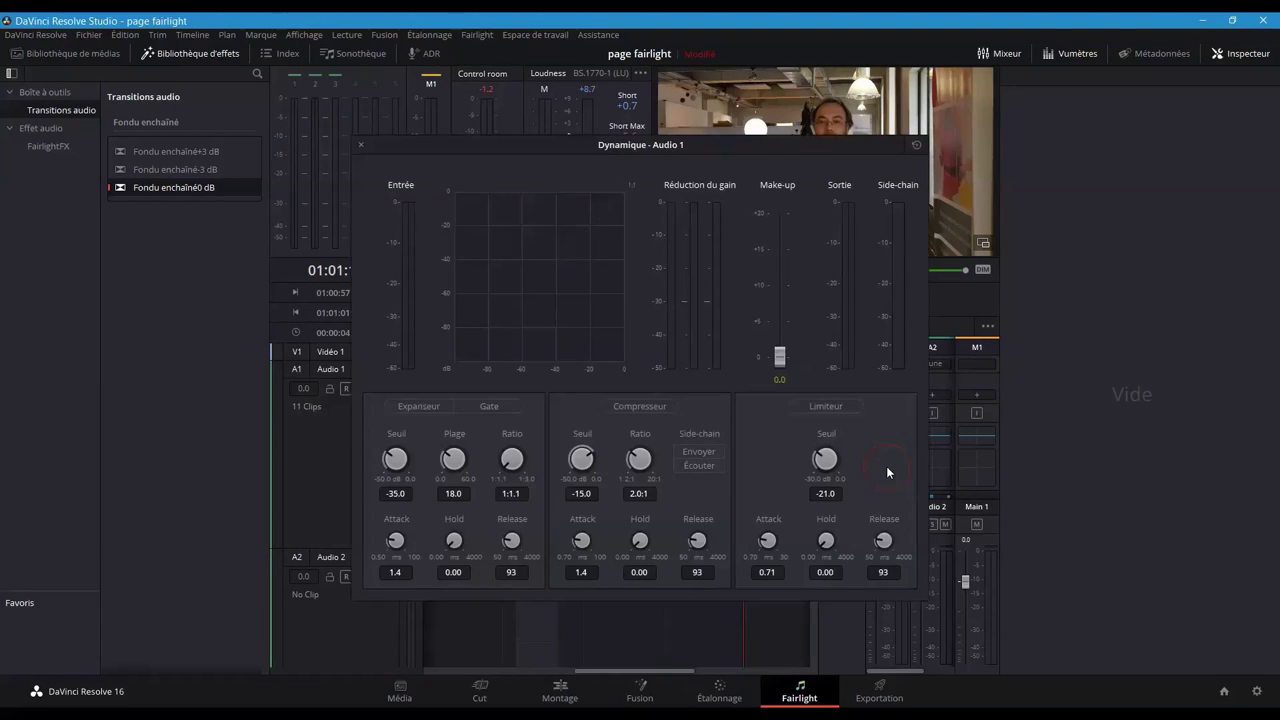
left_click(361, 144)
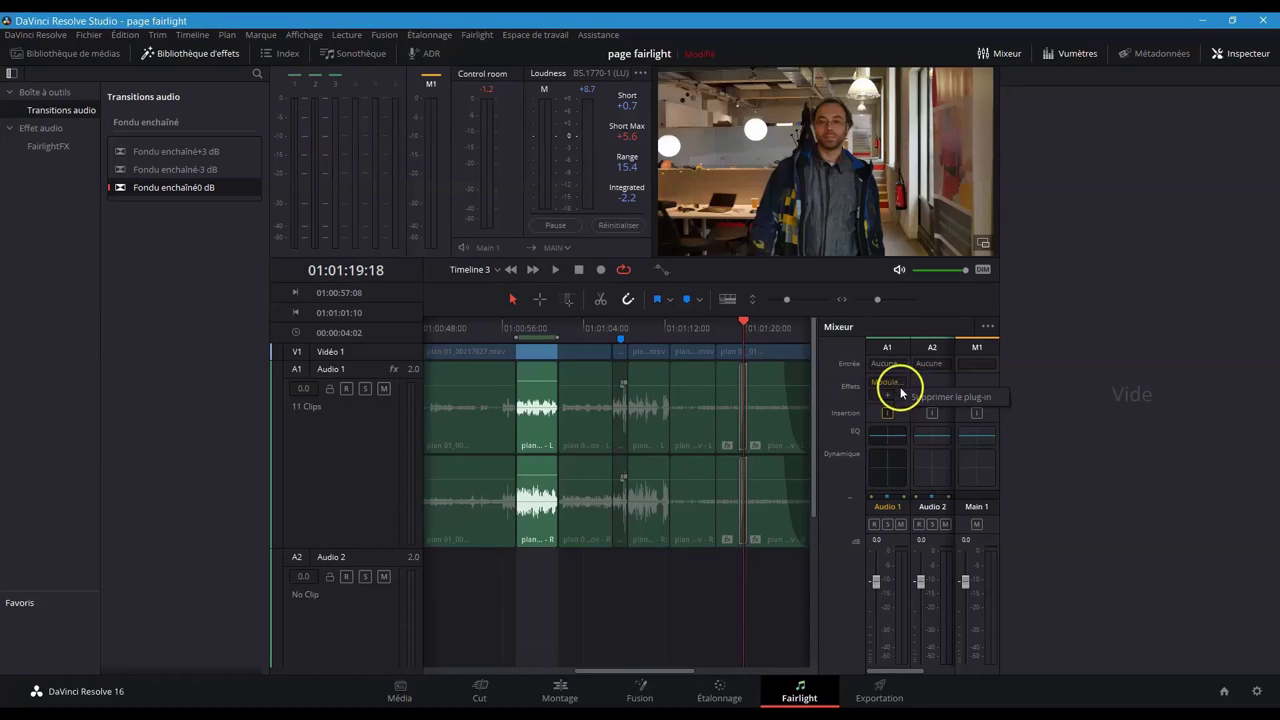
- Remove the Modulation plug-in from the Audio 1 track and browse the effect categories available for the track
left_click(900, 394)
left_click(890, 383)
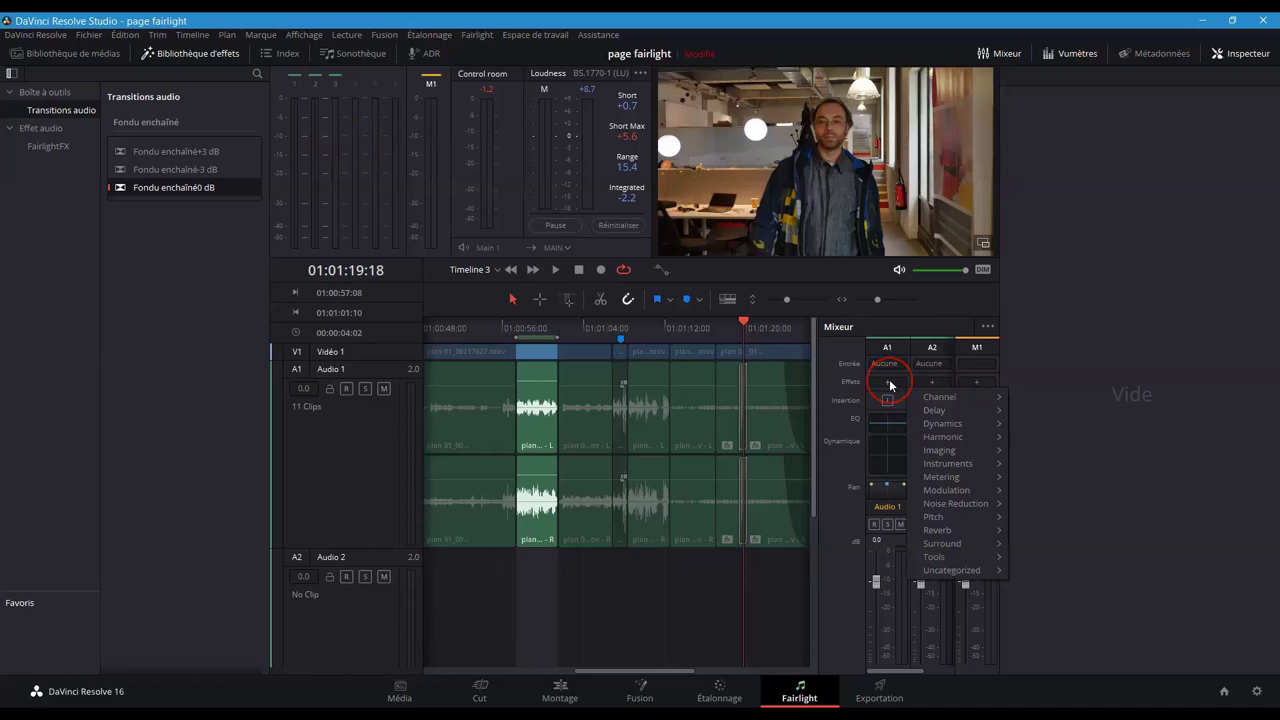
mouse_move(959, 537)
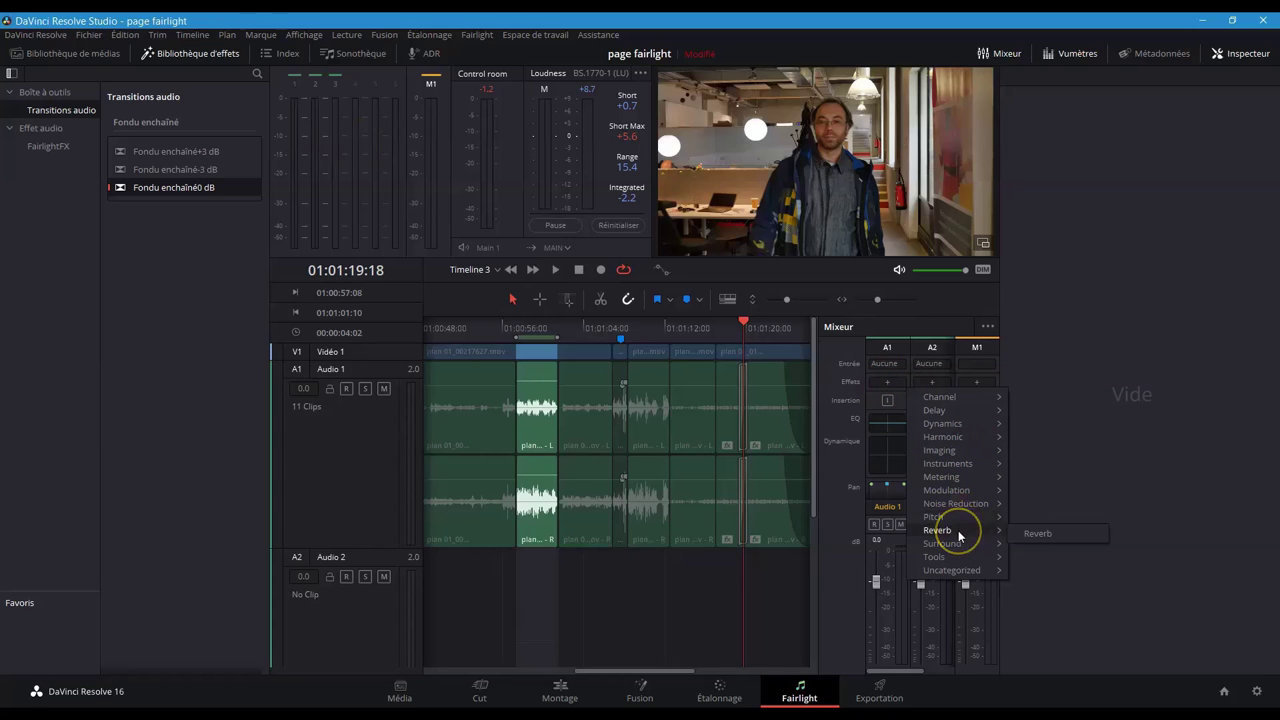
left_click(929, 320)
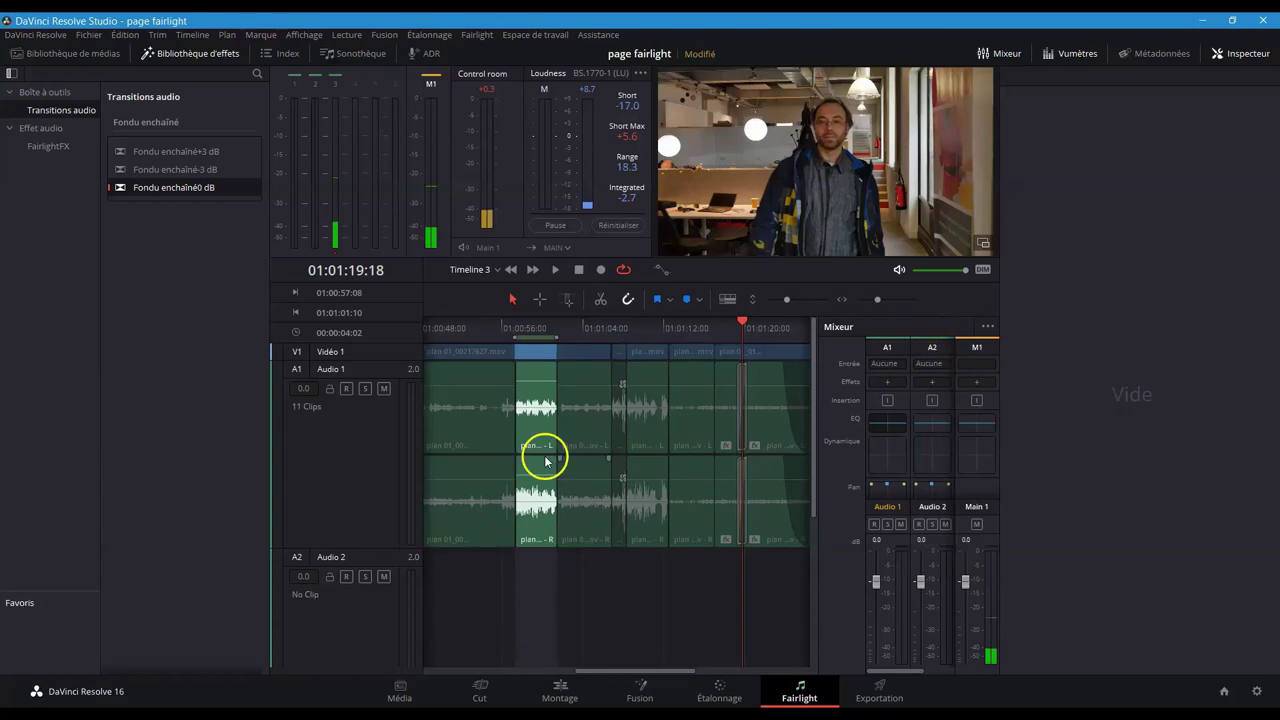
- Try the Audio 1 track's mute, solo and record-arm switches
left_click(383, 390)
left_click(383, 390)
left_click(366, 390)
left_click(366, 390)
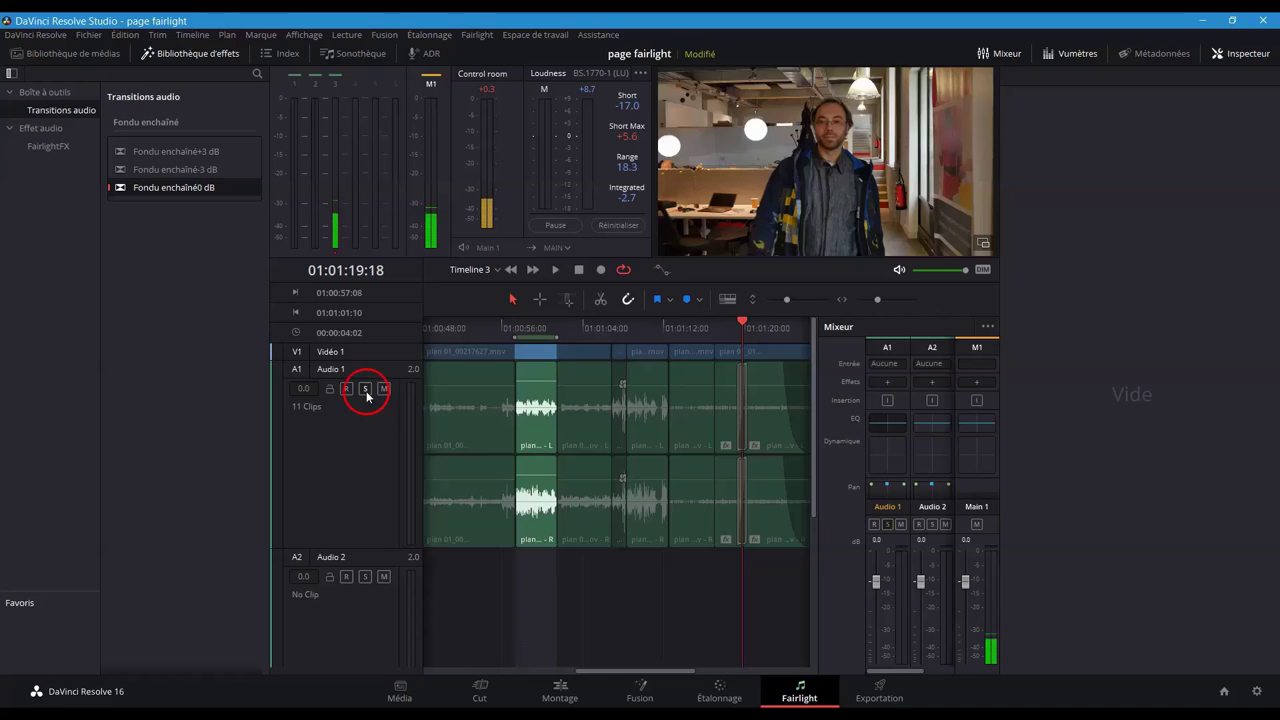
left_click(345, 390)
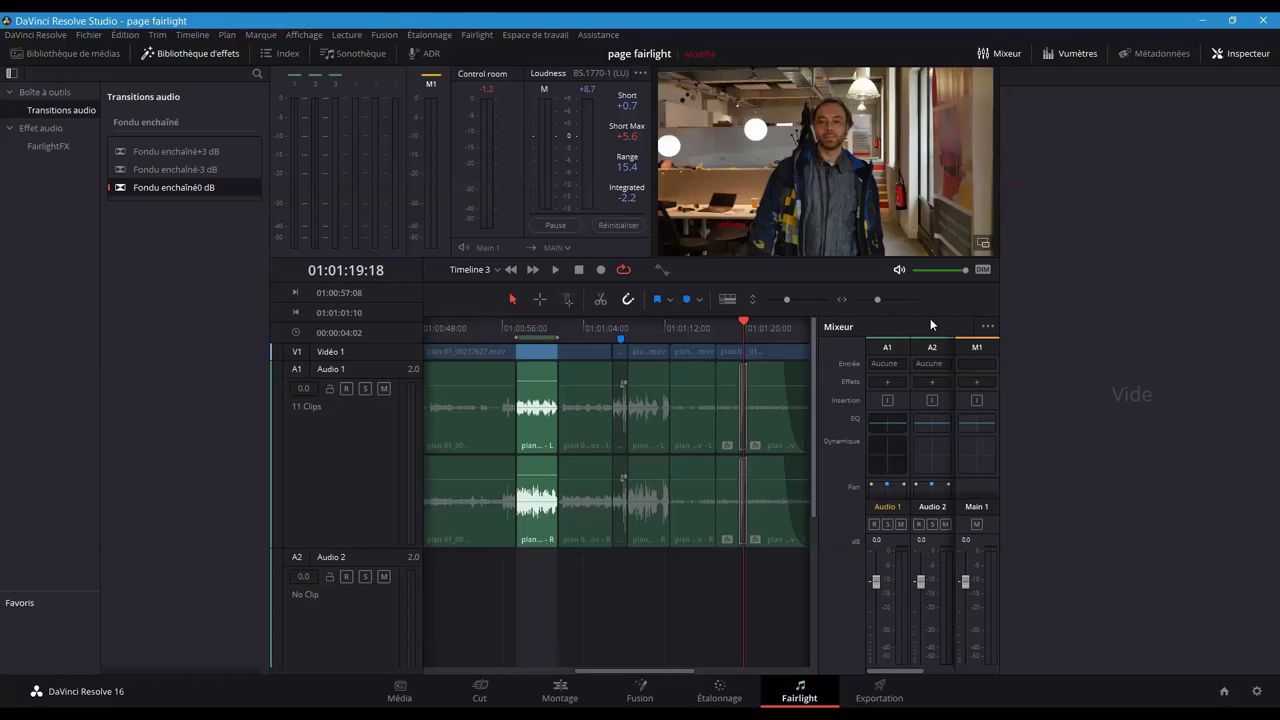
- Hide the Inspector and show the automation controls with Fader as the active parameter
left_click(1240, 53)
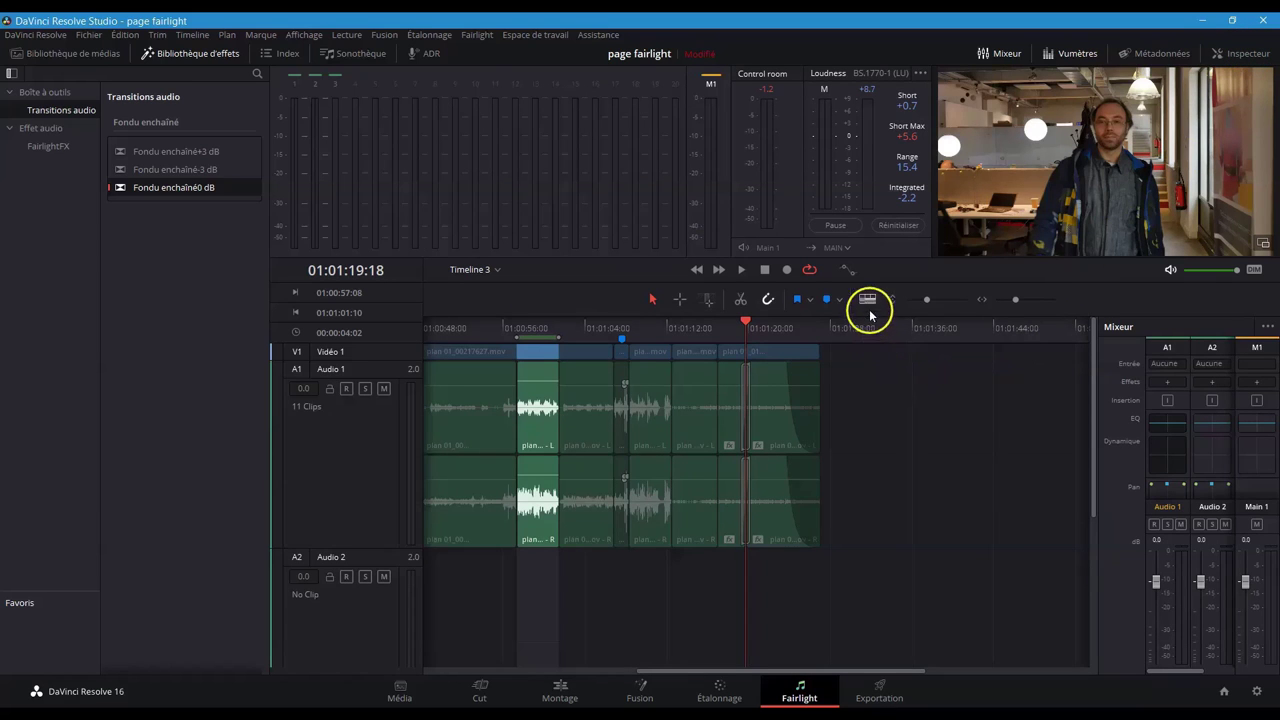
left_click(852, 282)
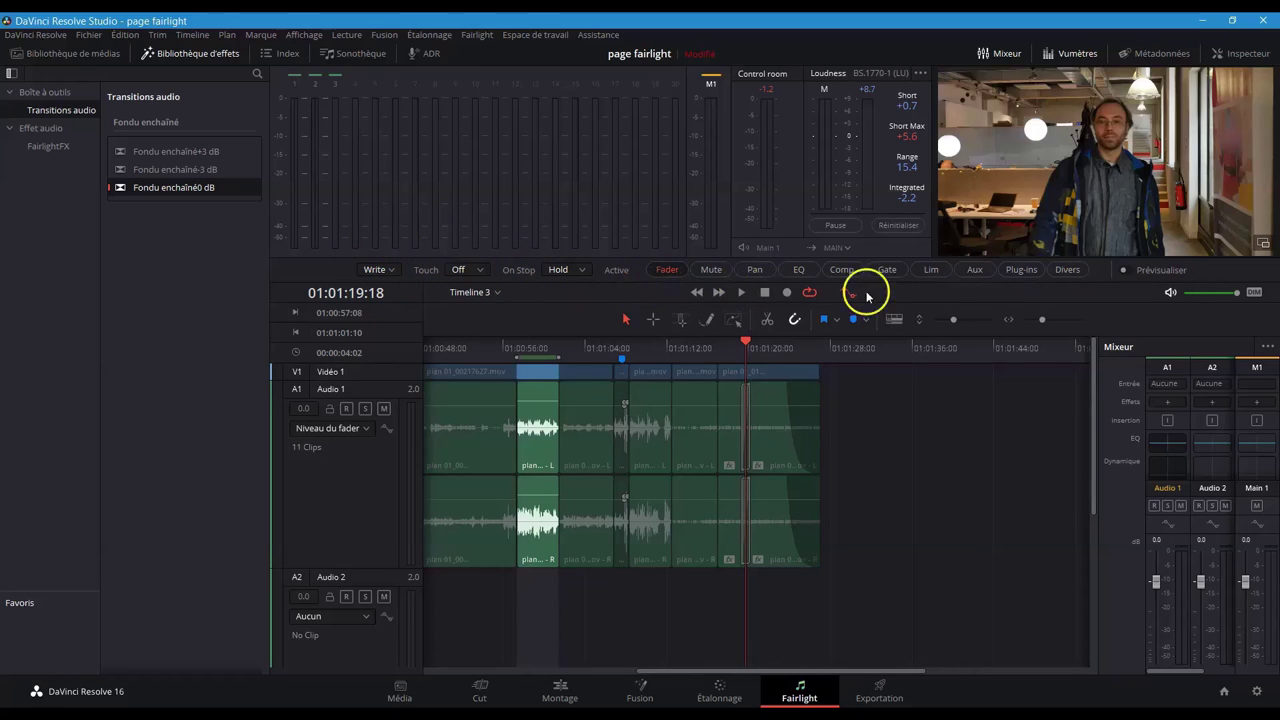
left_click(674, 270)
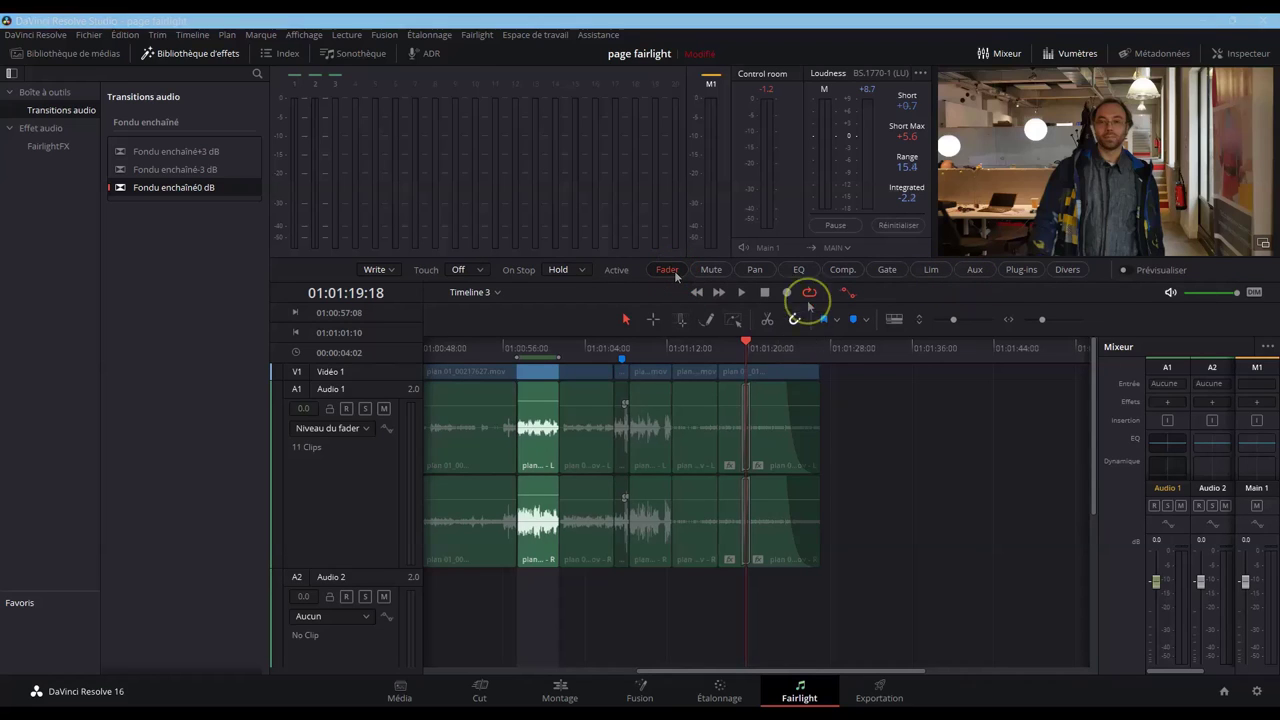
- Arm Audio 1 for fader level (Niveau du fader) automation and write fader moves during playback of the last clip, ending at +6.4
left_click(386, 427)
left_click(368, 430)
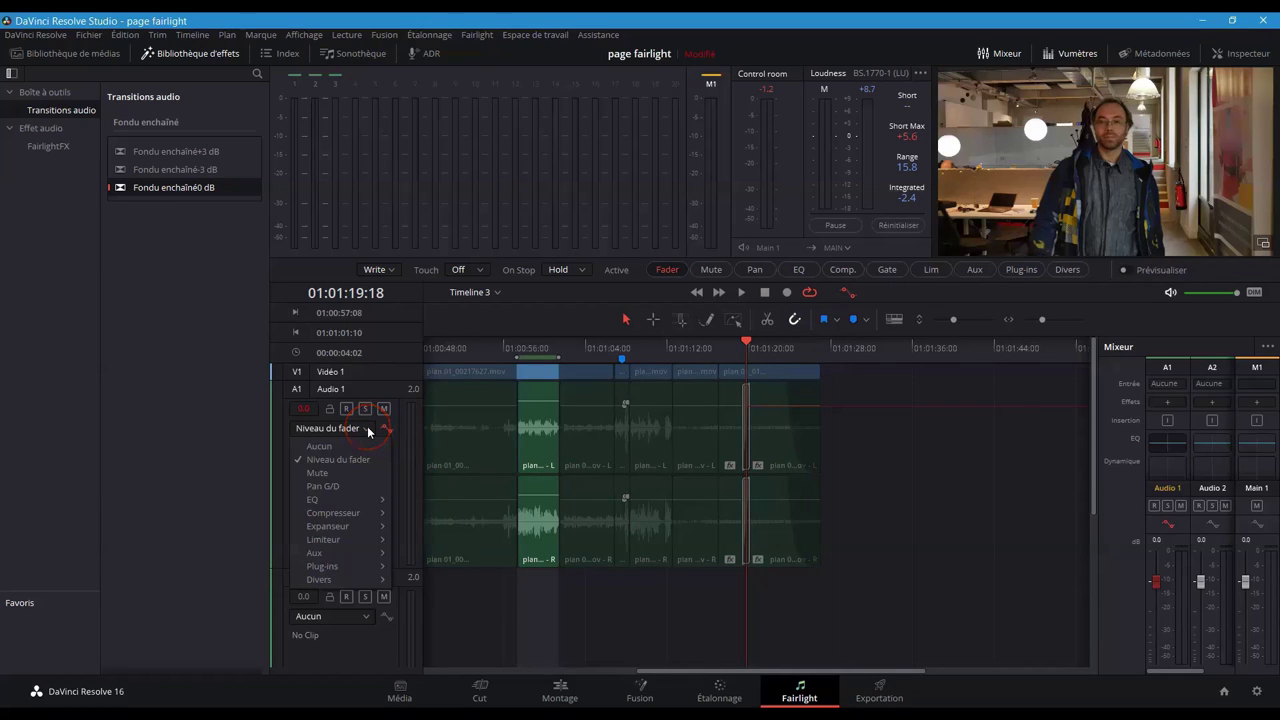
left_click(362, 459)
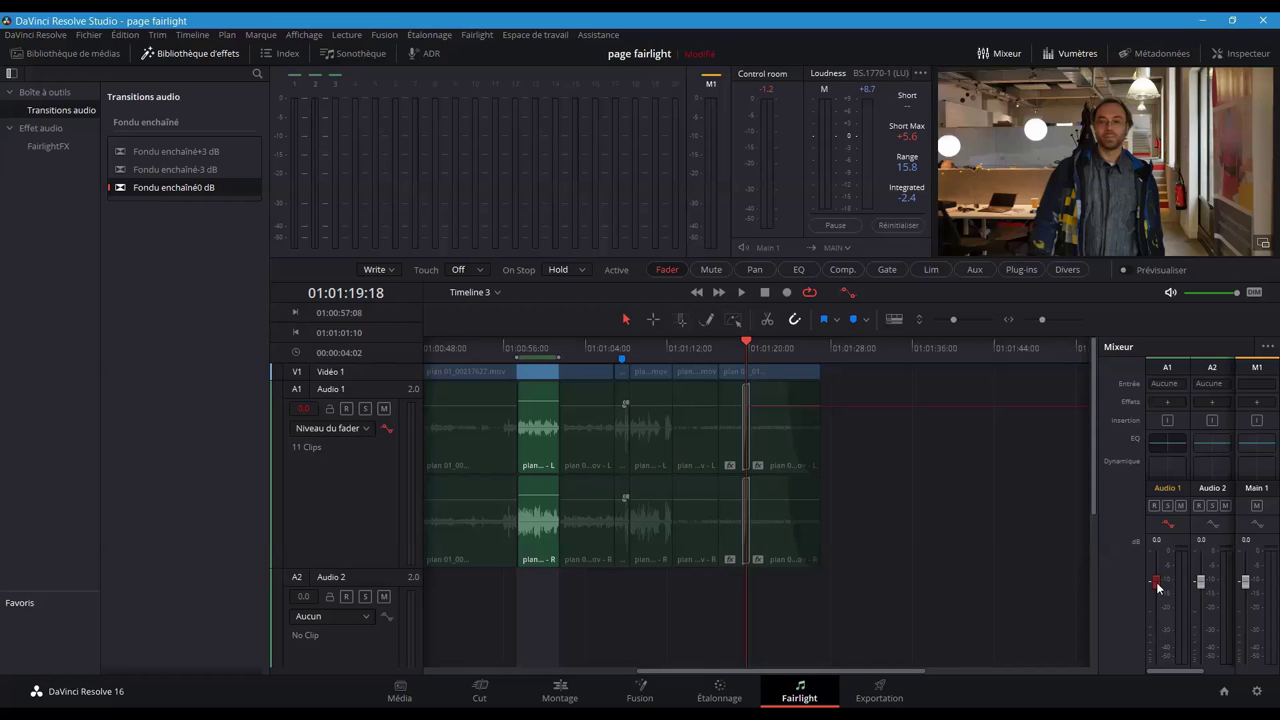
key("space")
mouse_move(1157, 588)
left_mouse_down()
mouse_move(1158, 562)
mouse_move(1152, 610)
mouse_move(1157, 566)
left_mouse_up()
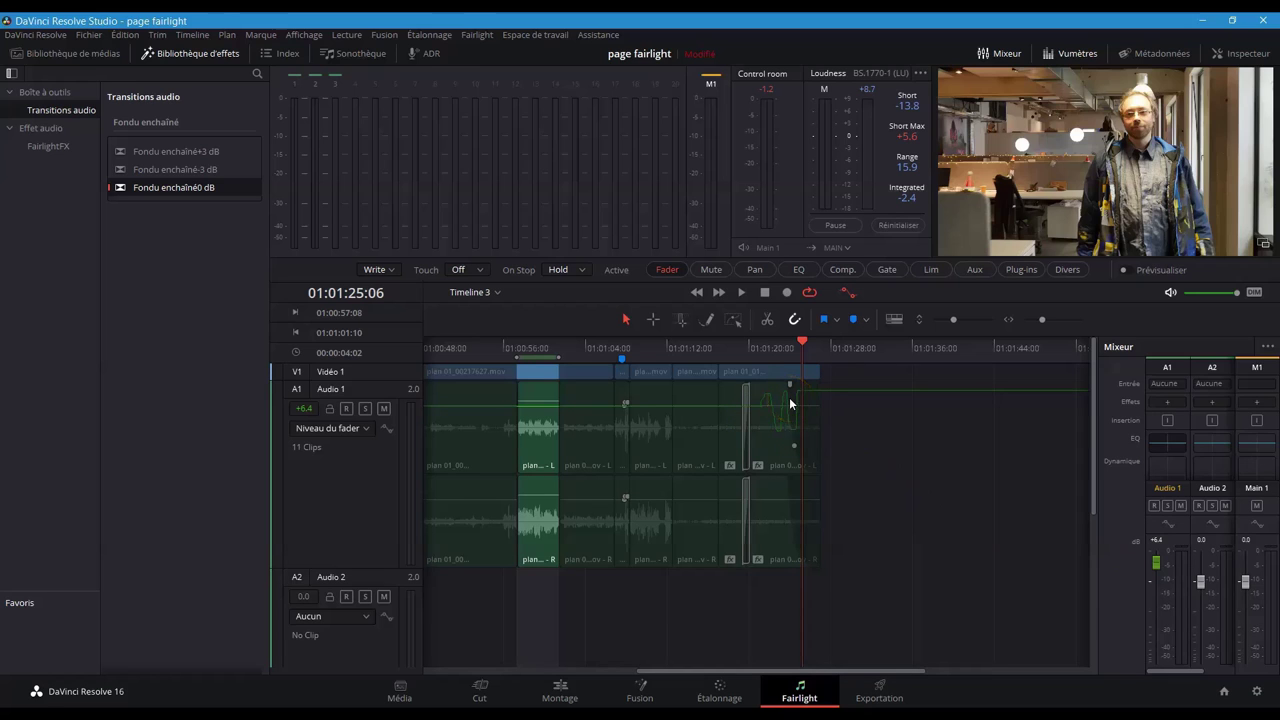
- Play the last clip from 01:01:21:00 and watch the Audio 1 fader follow the written automation
left_click(760, 356)
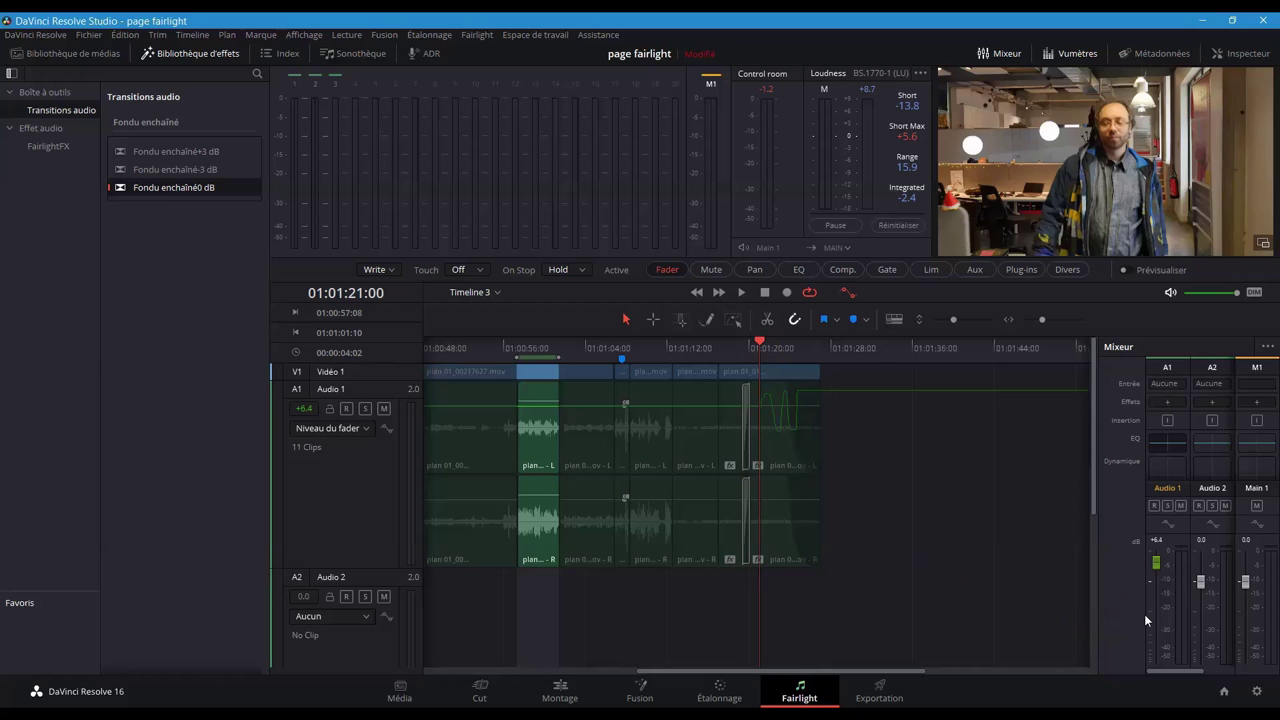
key("space")
left_click_drag(1155, 624, 1158, 617)
key("space")
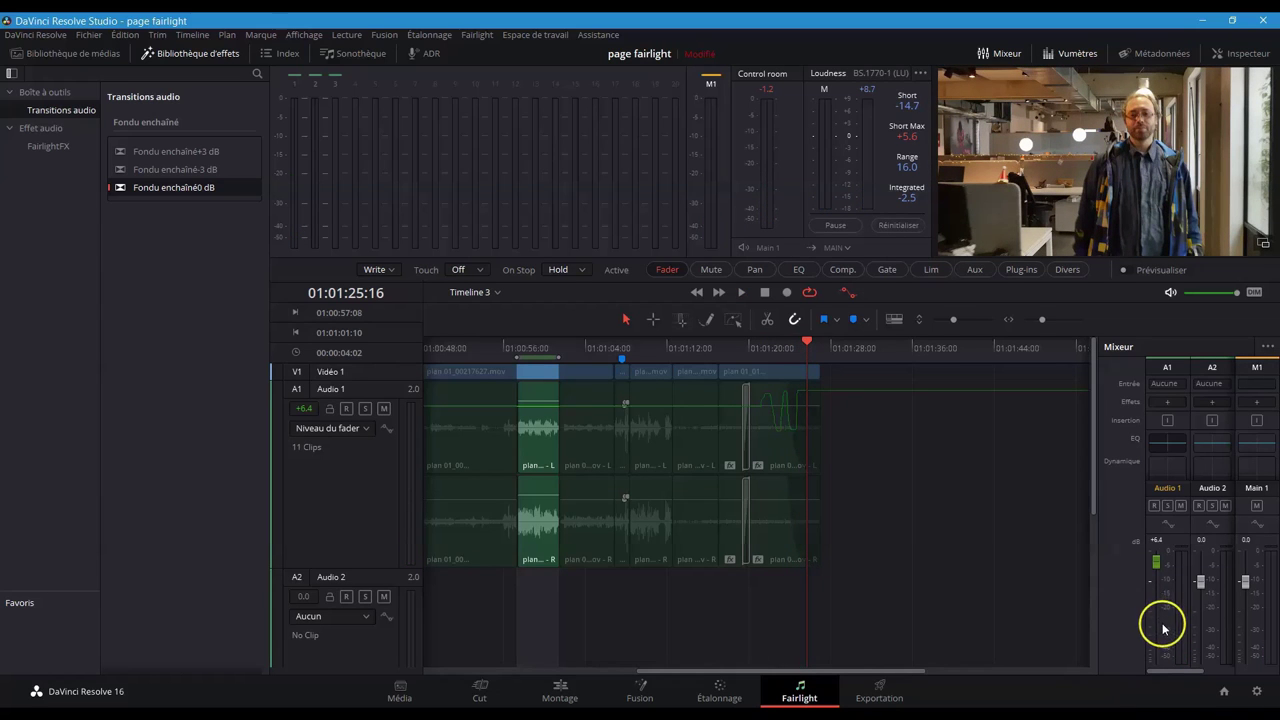
- Rewrite the Audio 1 fader automation at 0.0 dB from 01:01:19:18 to the end of the clip, and return to the timeline's start
left_click(748, 352)
left_click(389, 429)
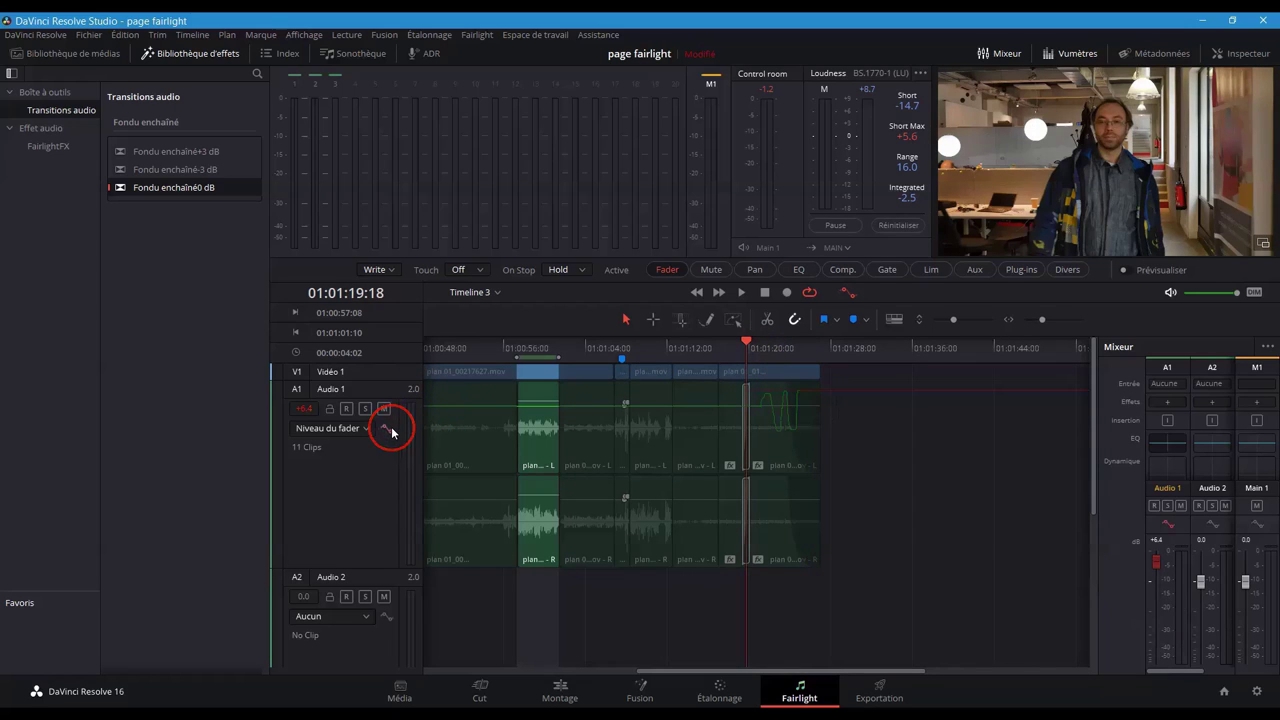
left_click_drag(1157, 564, 1165, 580)
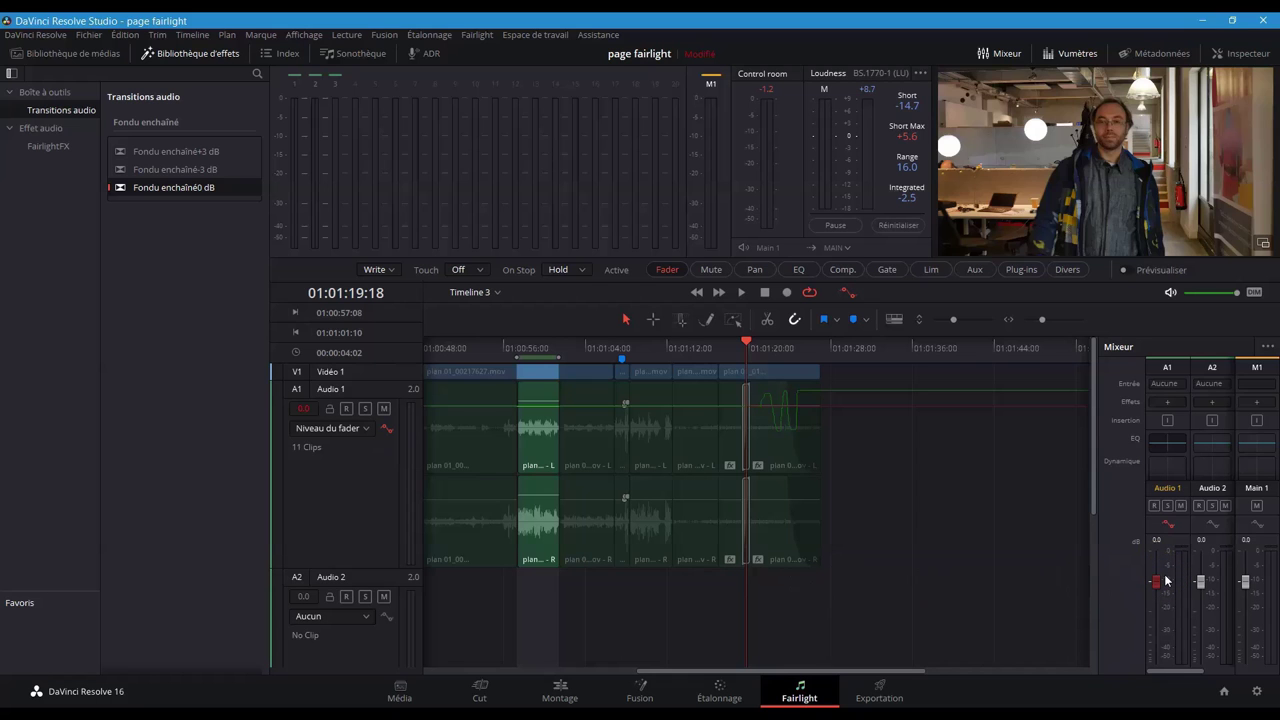
key("space")
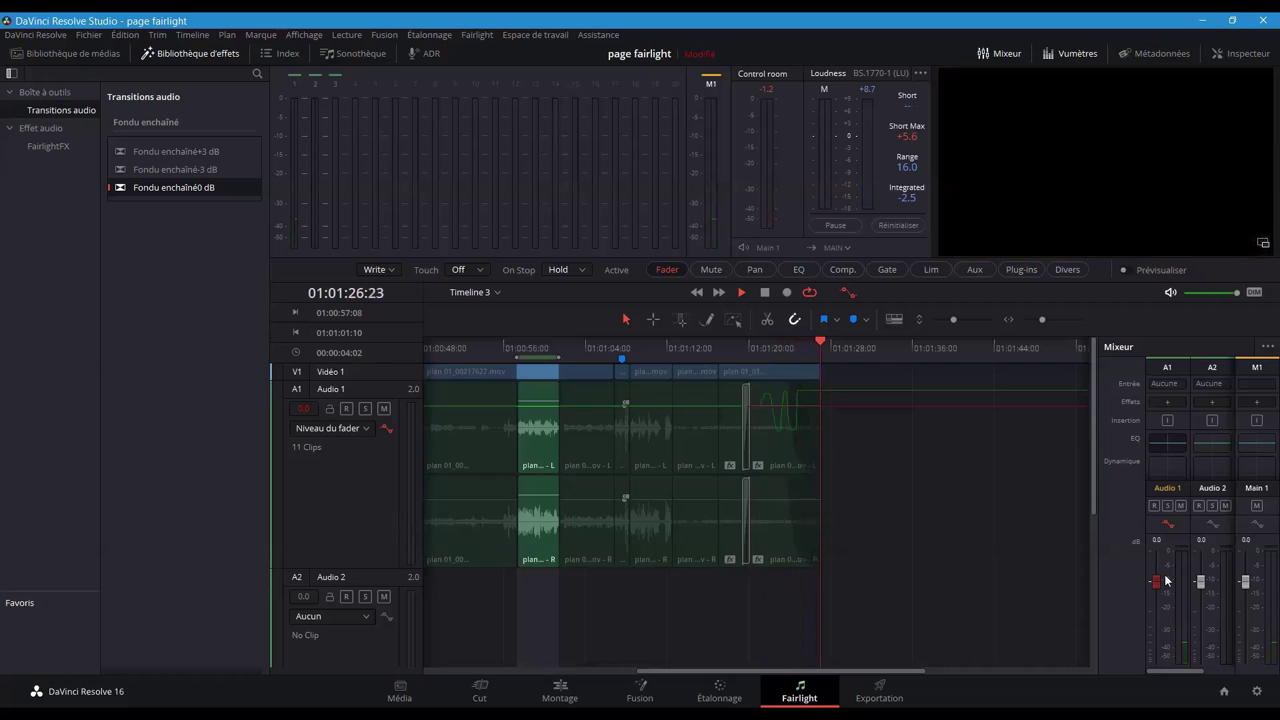
key("Home")
key("space")
left_click(1023, 534)
left_click(1033, 503)
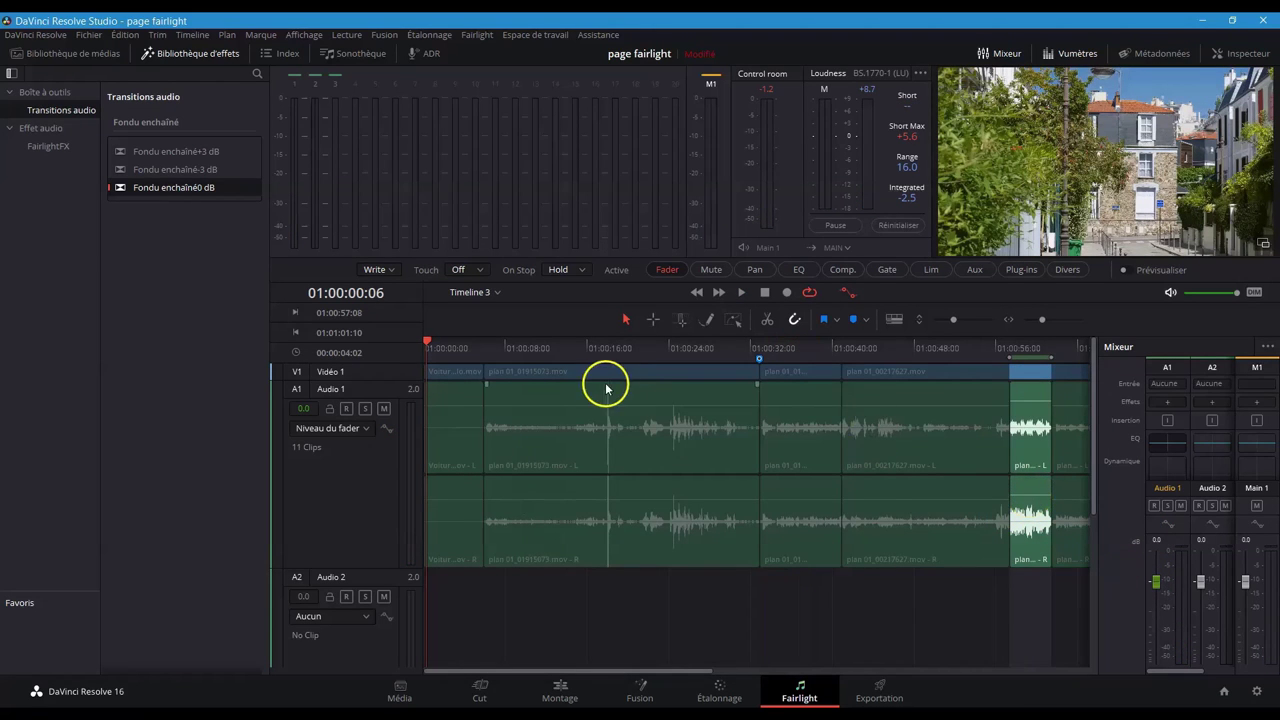
- Arm Audio 1 automation and draw a freehand fader curve with the pencil that rises and dips over the second clip
left_click(389, 430)
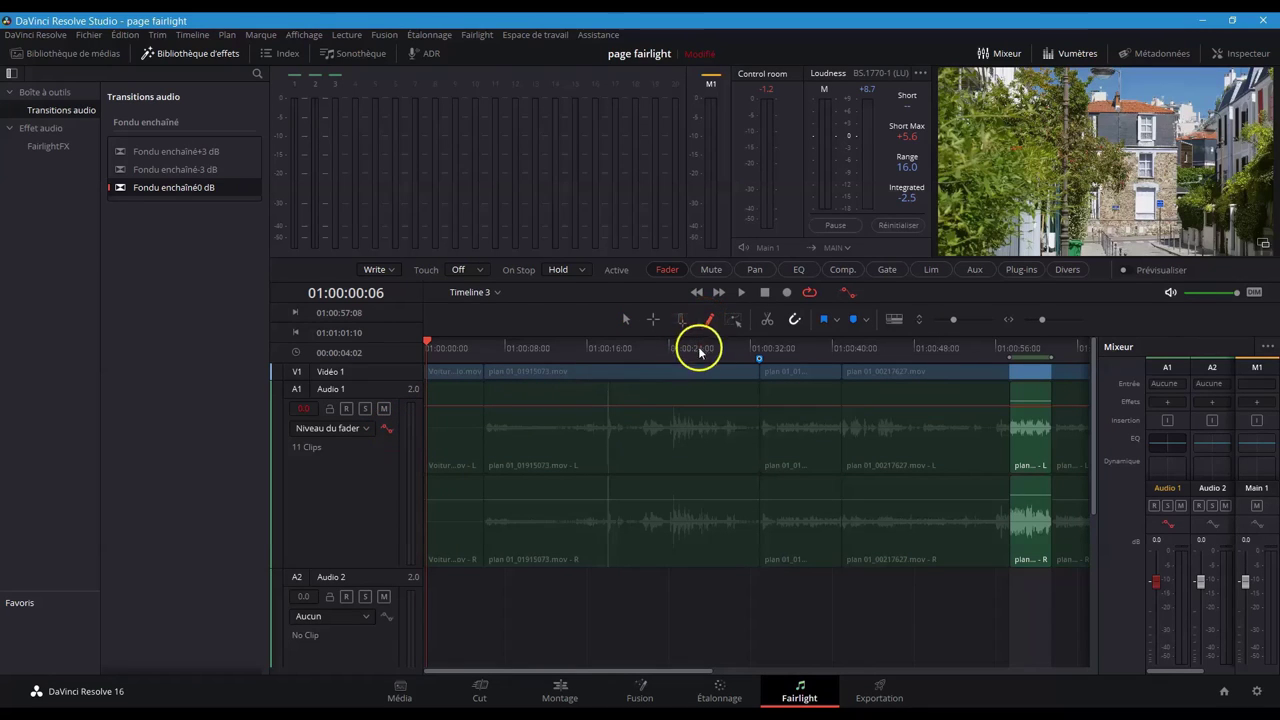
left_click(624, 405)
mouse_move(652, 399)
left_mouse_down()
mouse_move(680, 433)
mouse_move(736, 407)
left_mouse_up()
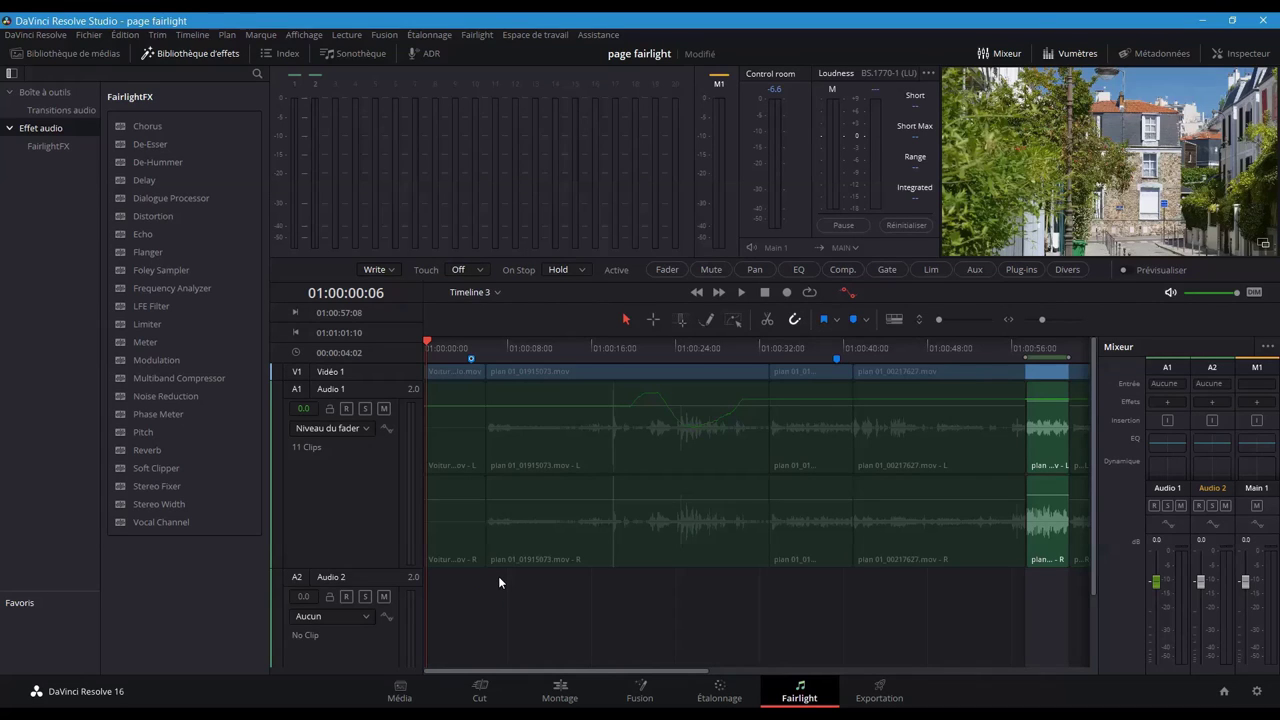
- Rename the Audio 2 track as Micro
double_click(348, 578)
type("Micro")
key("Return")
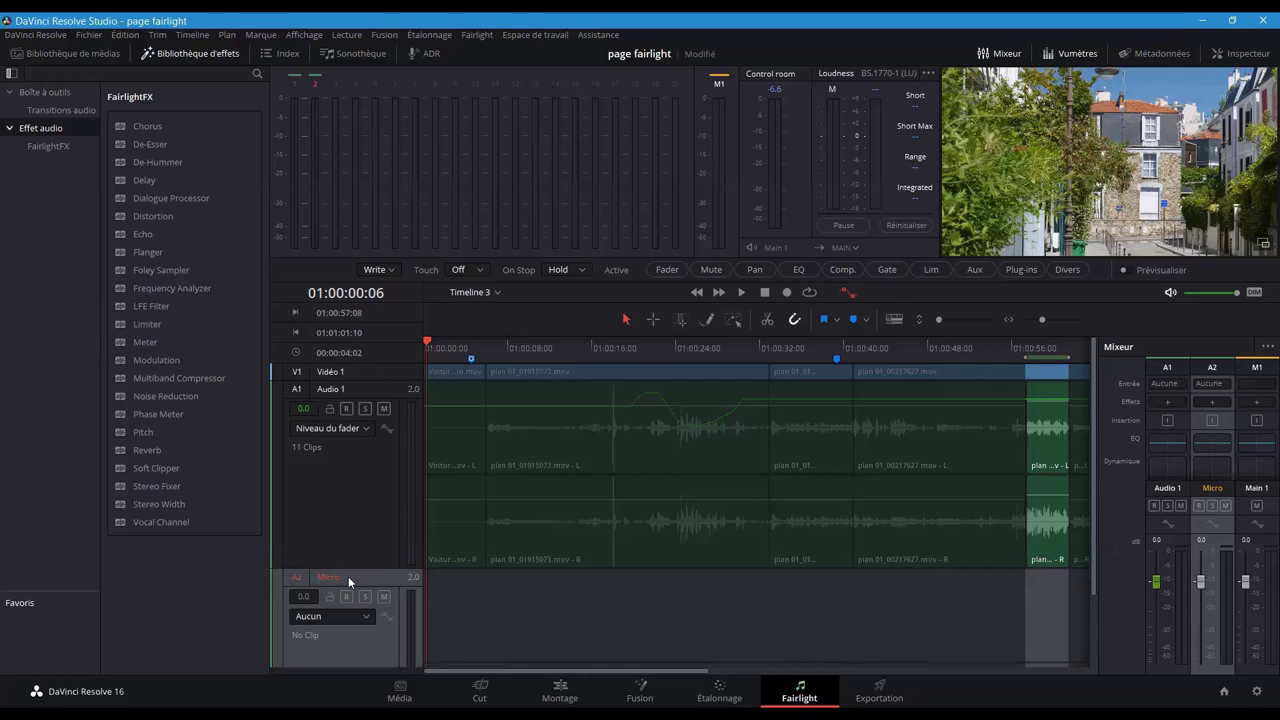
- Assign microphone audio input 1 to both the Micro-L and Micro-R track inputs
left_click(476, 34)
left_click(497, 102)
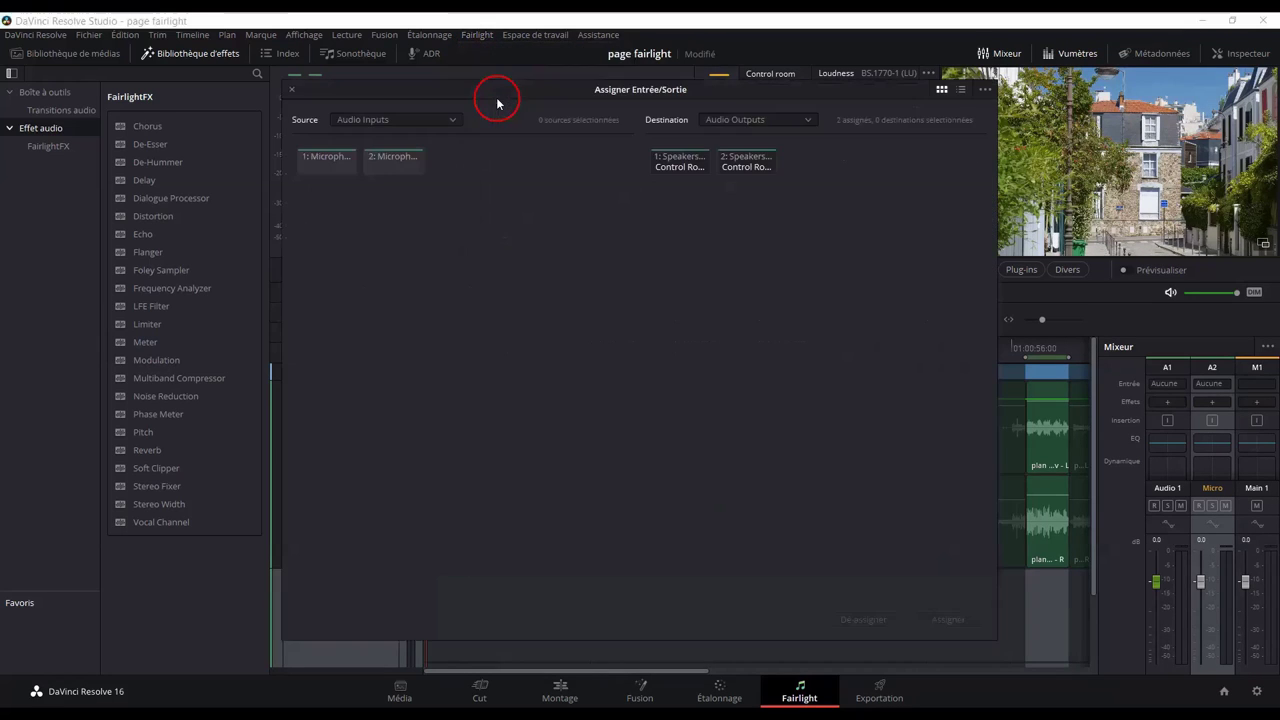
left_click(345, 168)
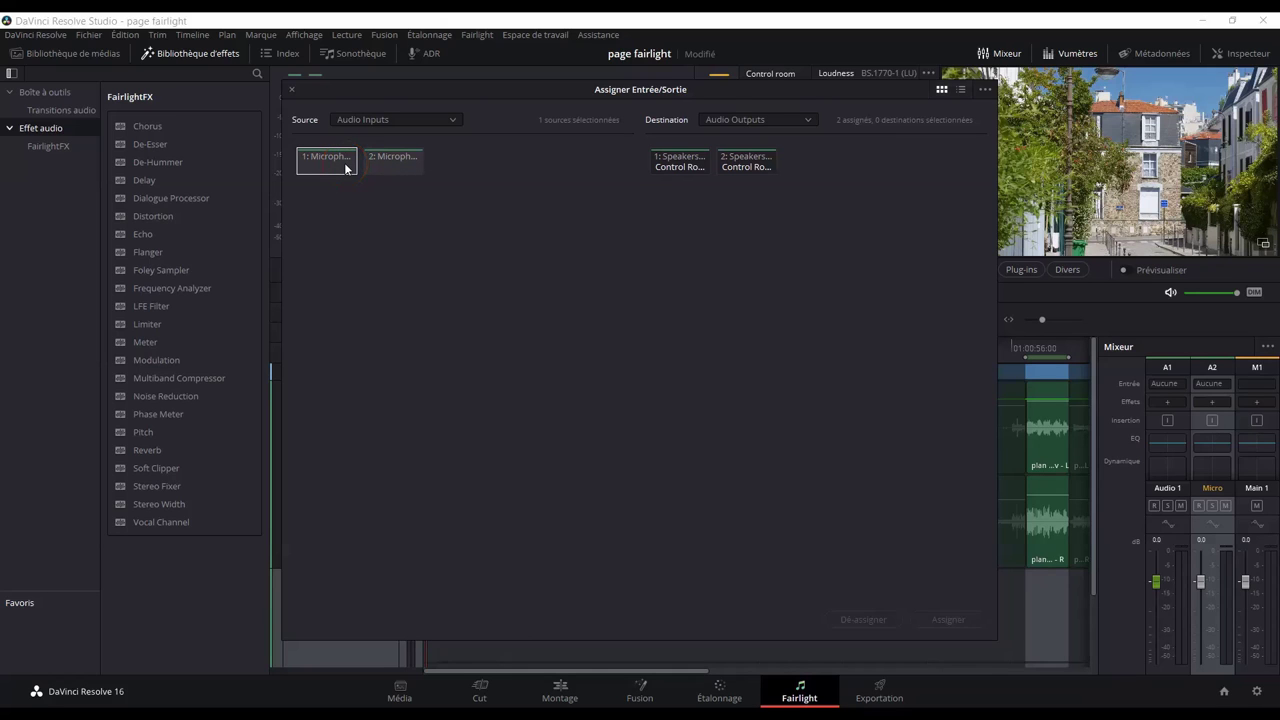
left_click(754, 119)
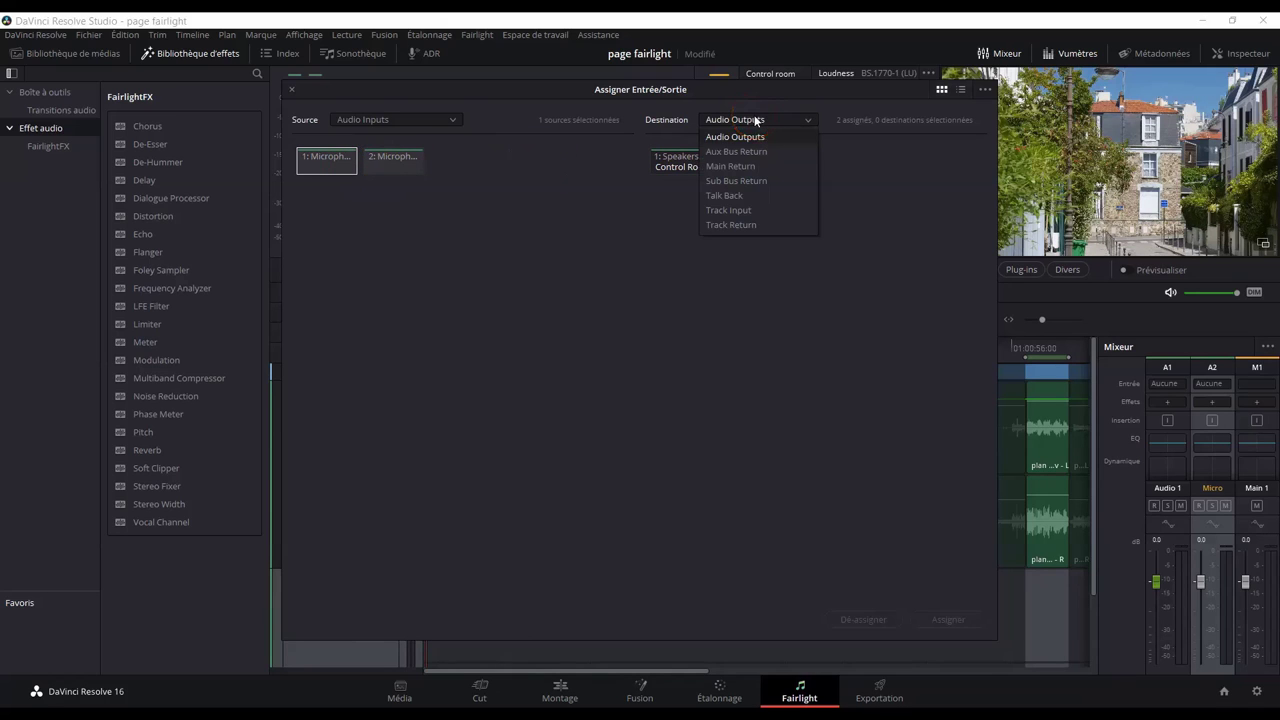
left_click(743, 211)
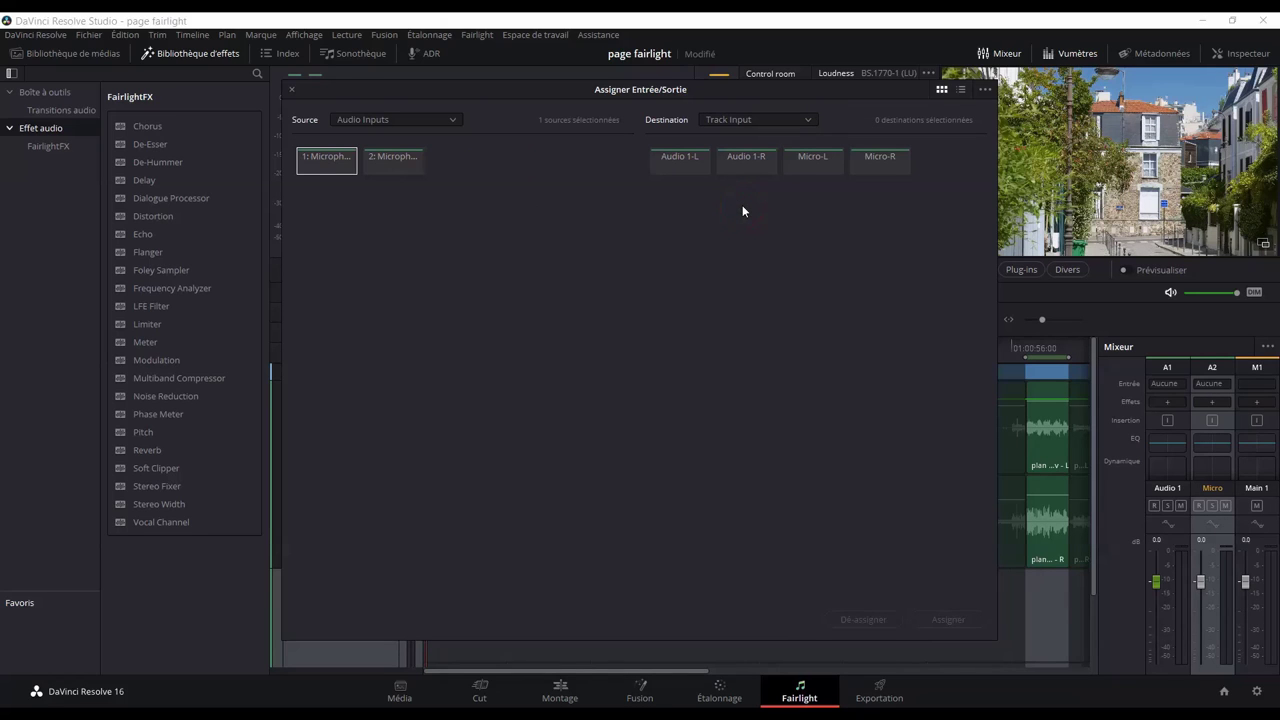
left_click(812, 172)
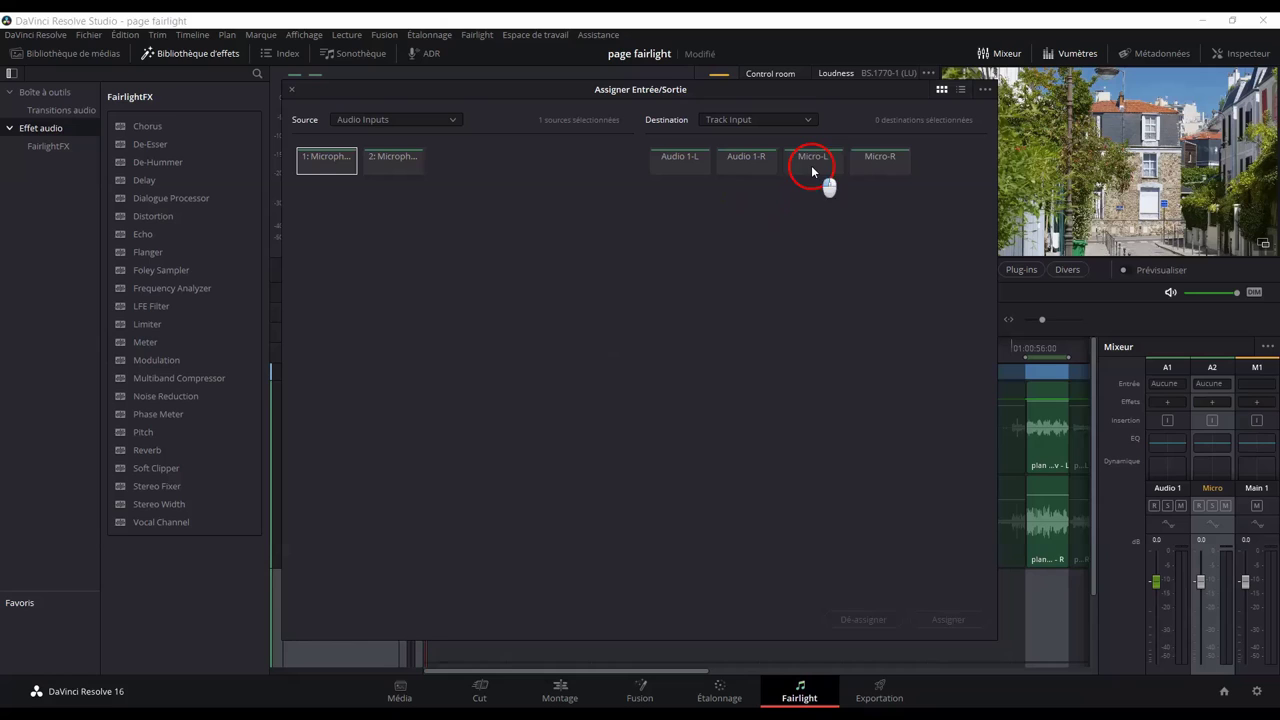
left_click(866, 168)
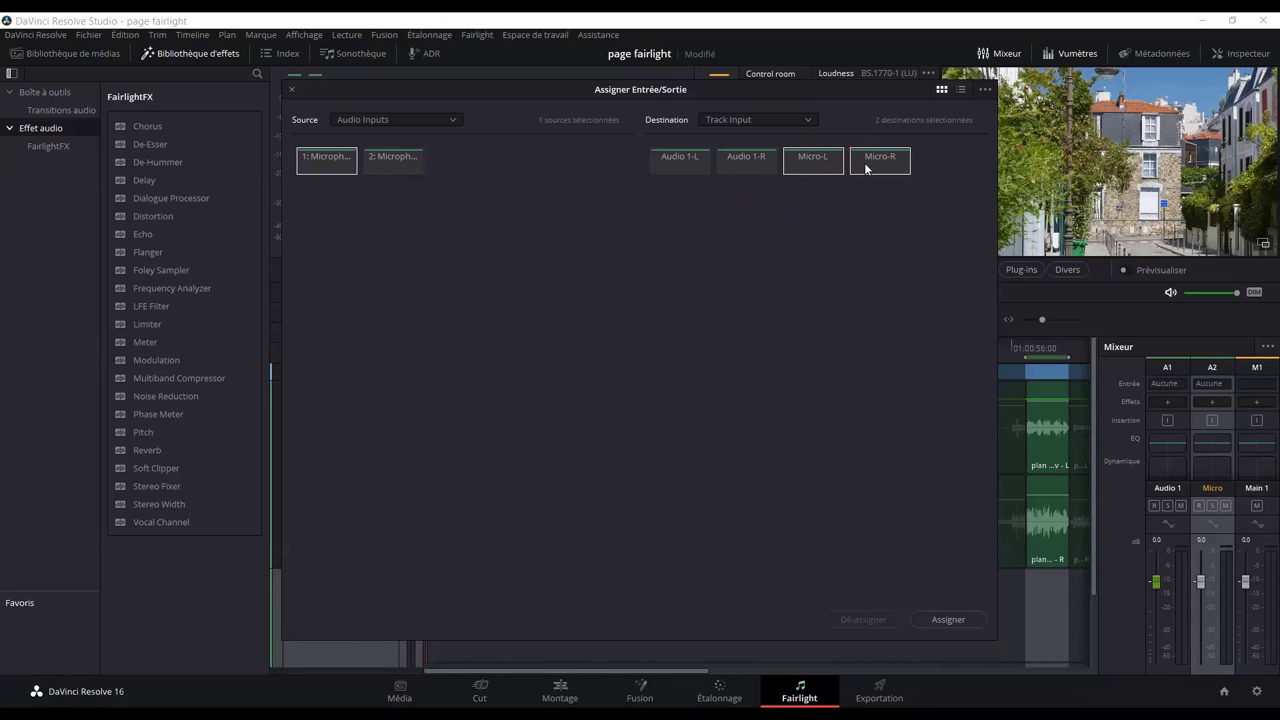
left_click(950, 621)
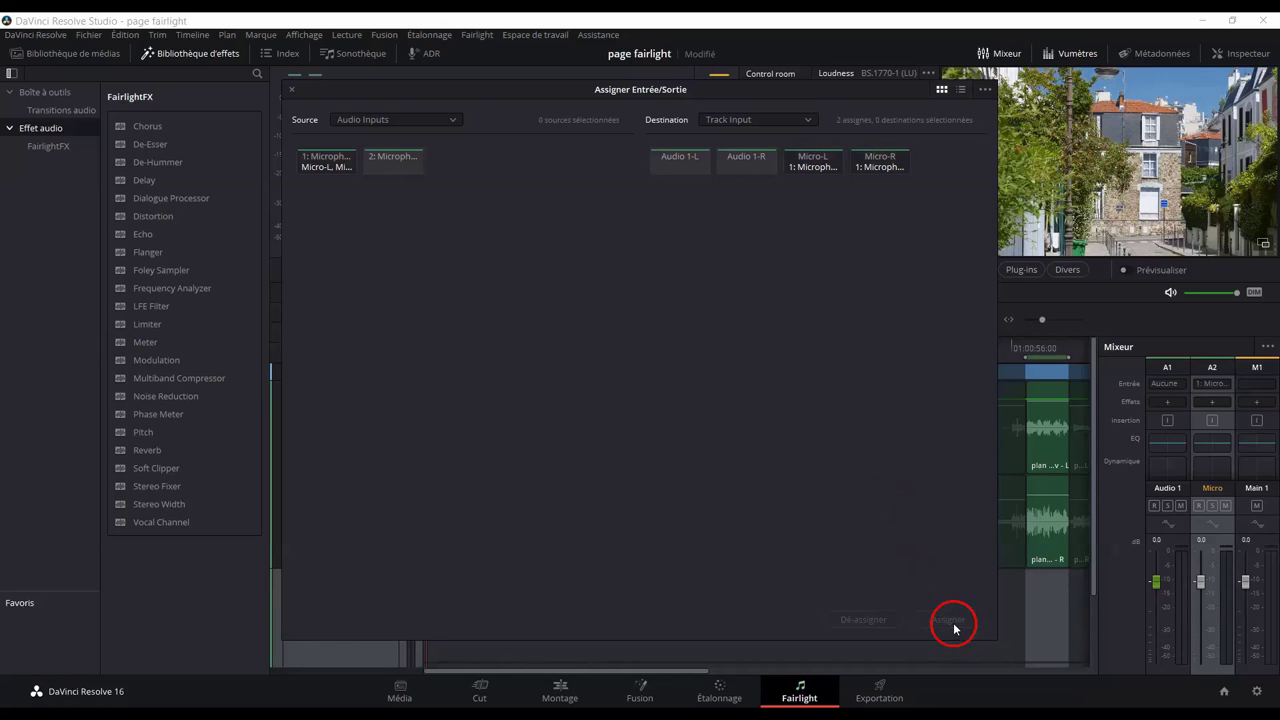
left_click(292, 92)
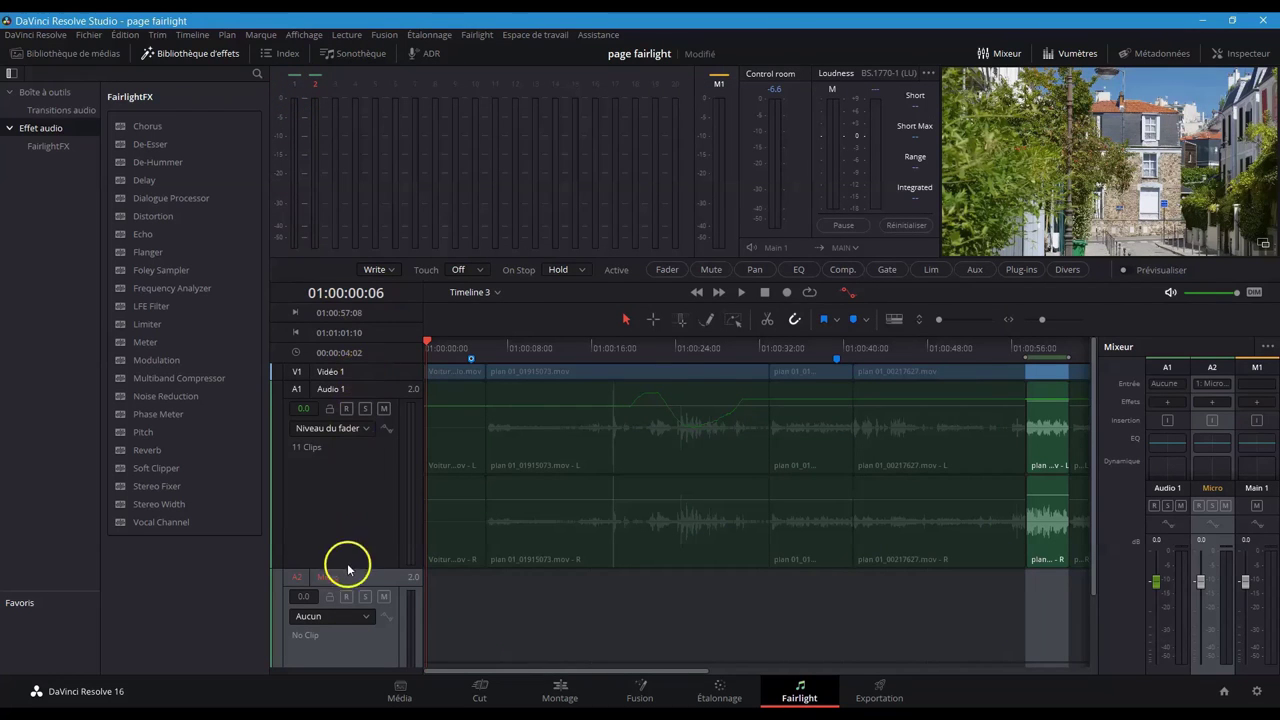
- Arm the Micro track and record a first microphone take from 01:00:00:06 to about 01:00:07:03
left_click(347, 597)
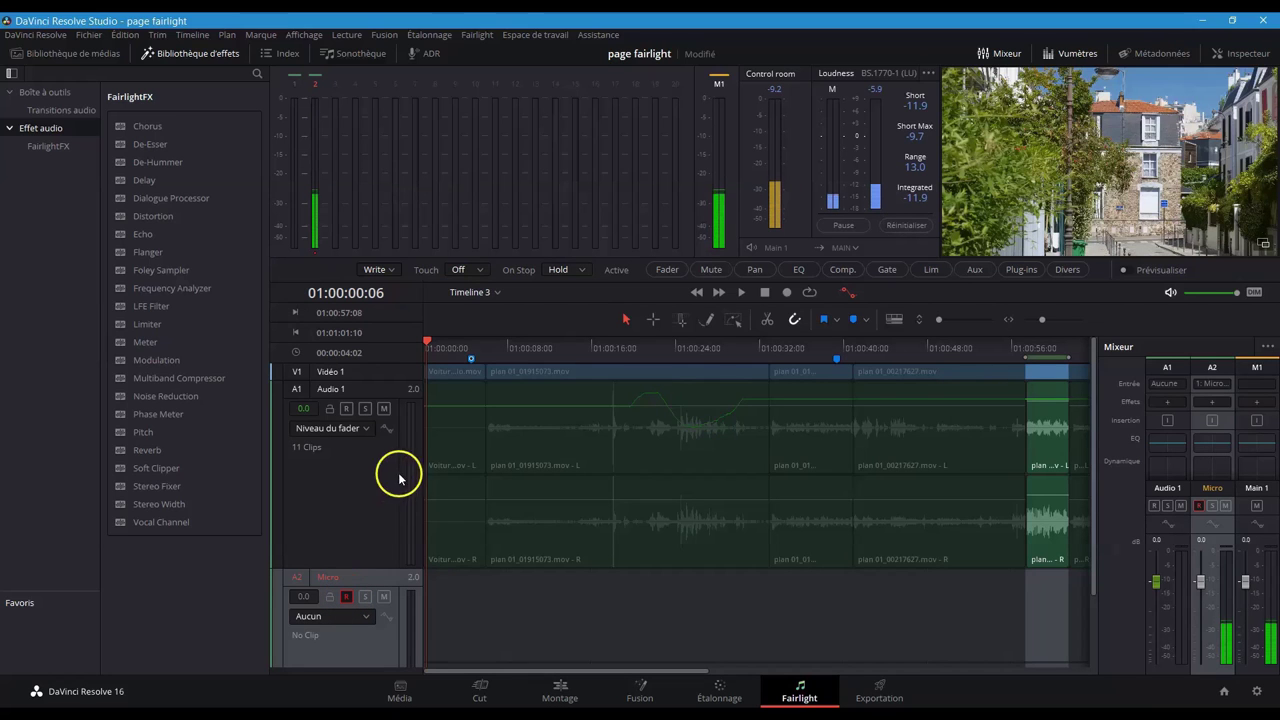
left_click(787, 292)
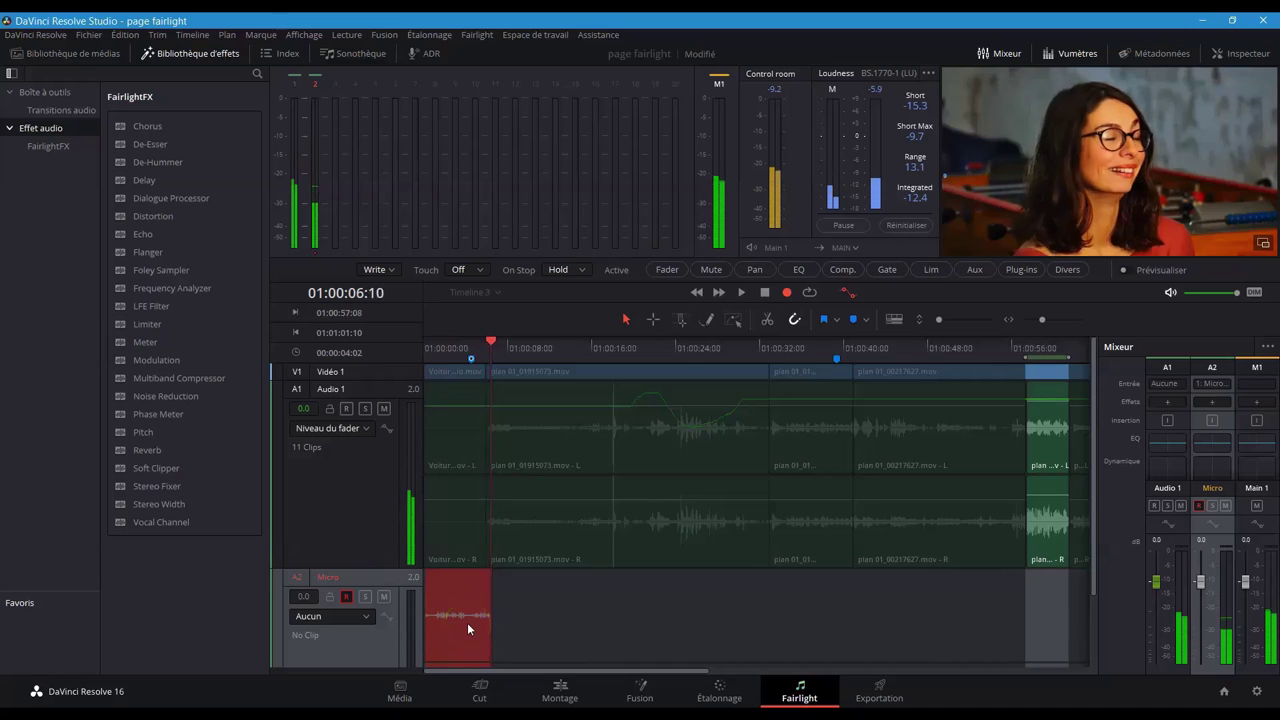
key("space")
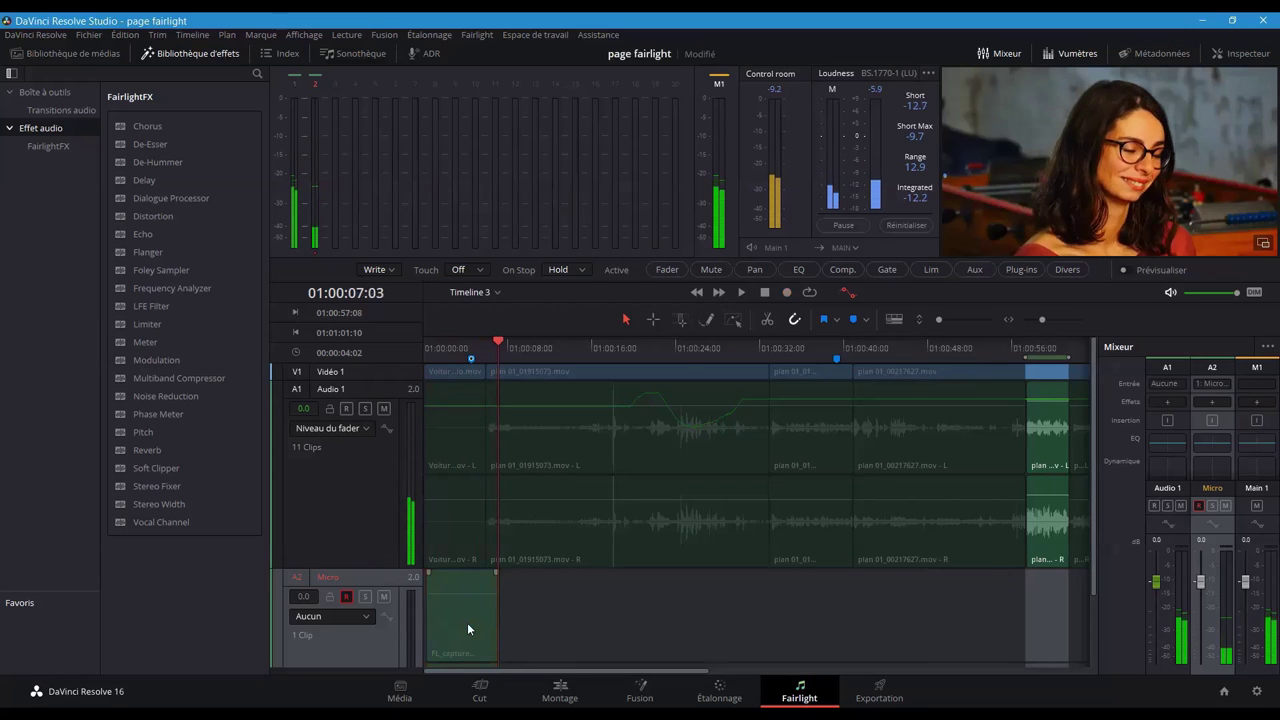
- Record a second Micro take over the first from 01:00:00:06 to about 01:00:12:21, and show the stacked audio layers on the tracks
left_click(429, 350)
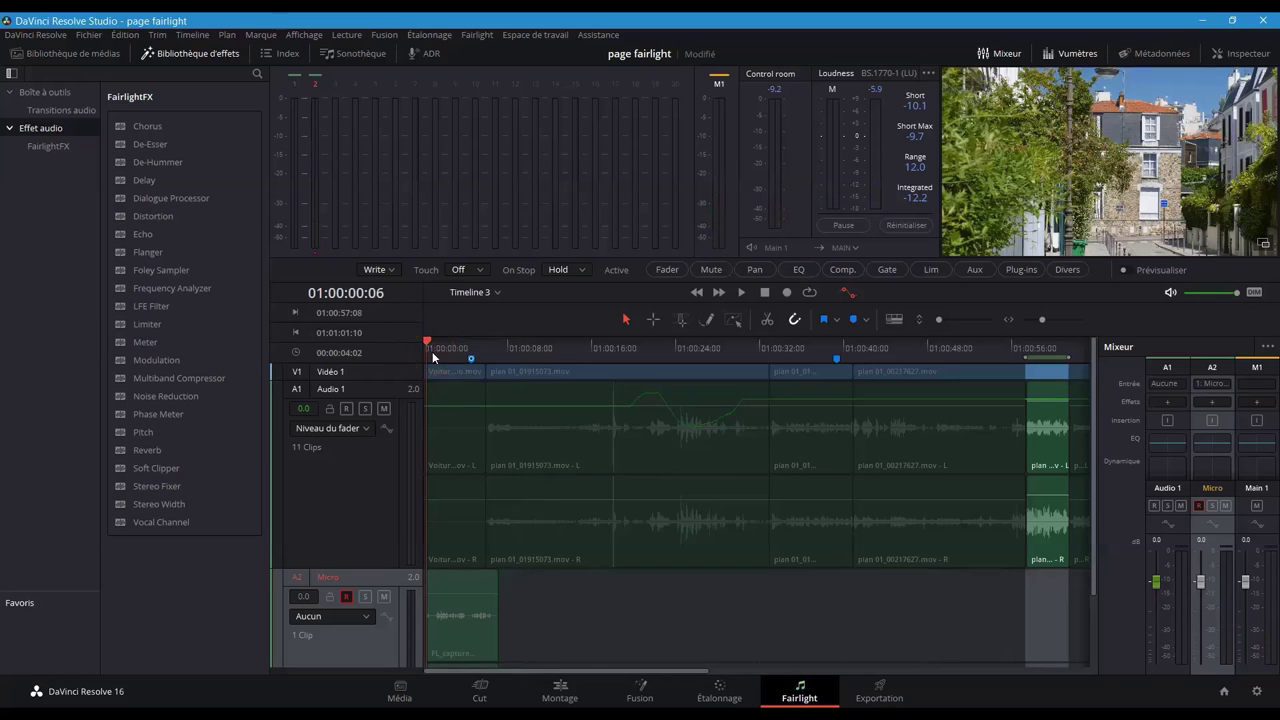
left_click(786, 293)
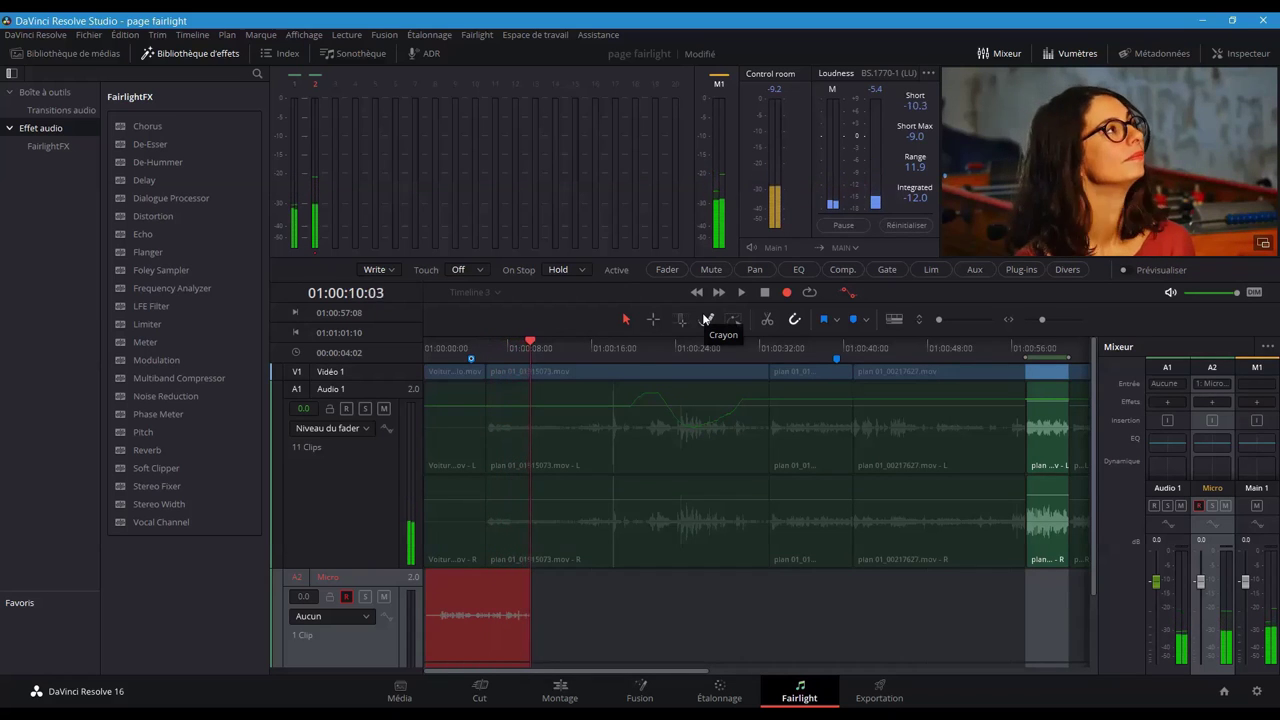
left_click(765, 293)
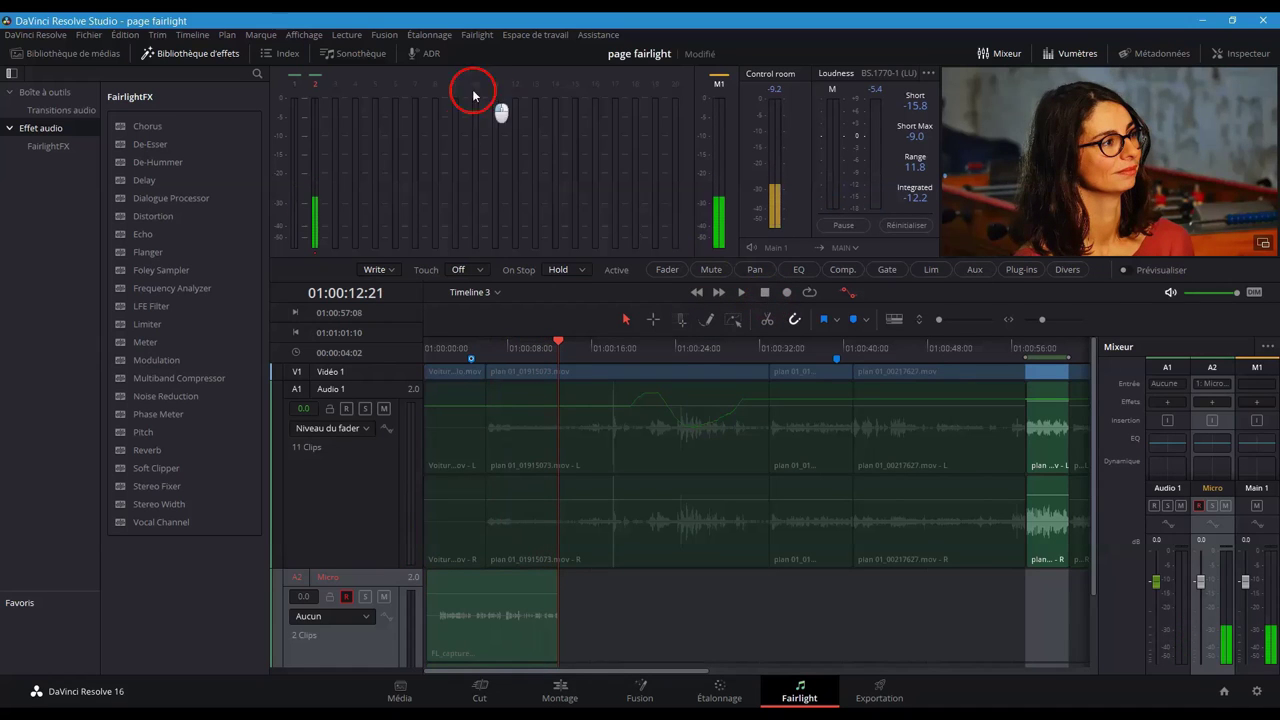
left_click(309, 35)
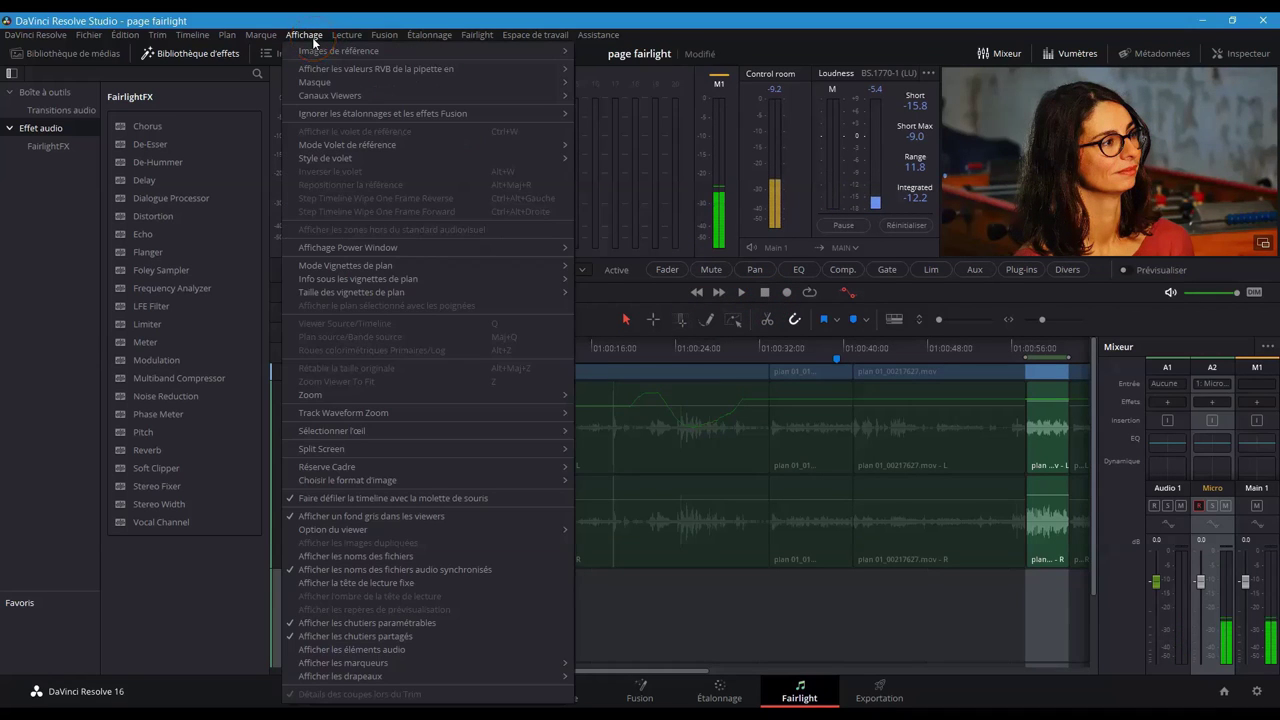
left_click(347, 650)
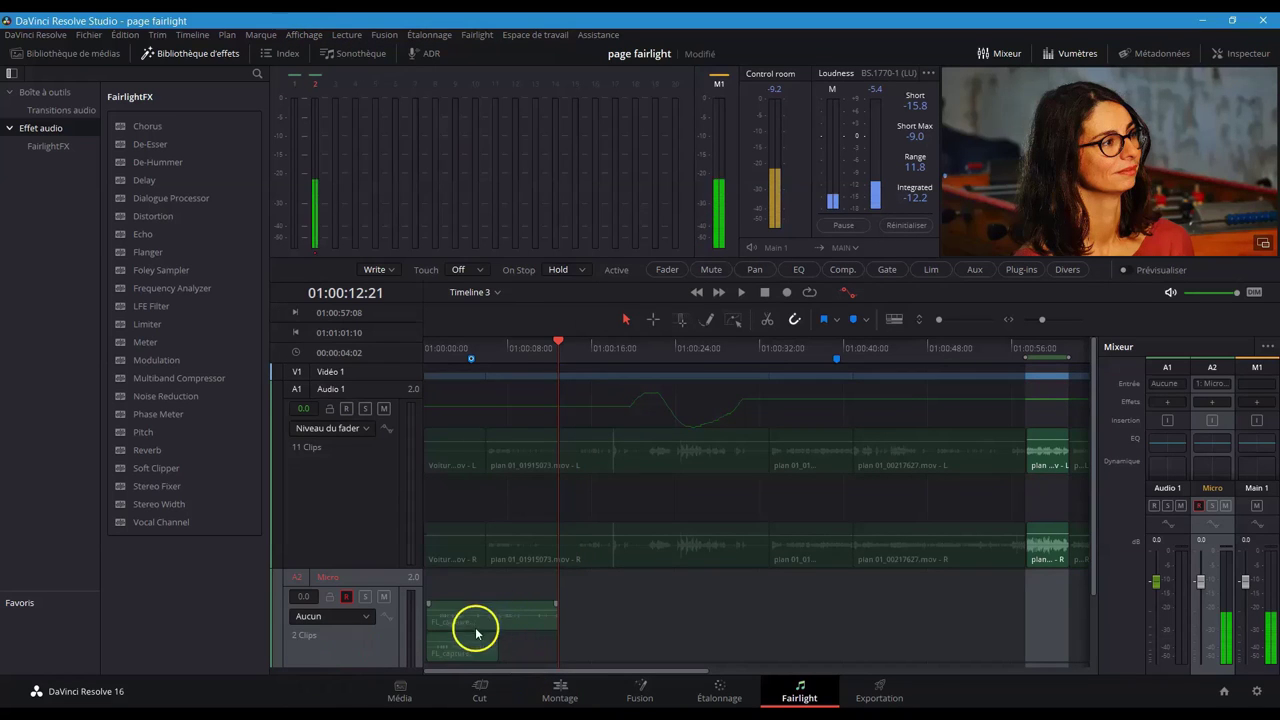